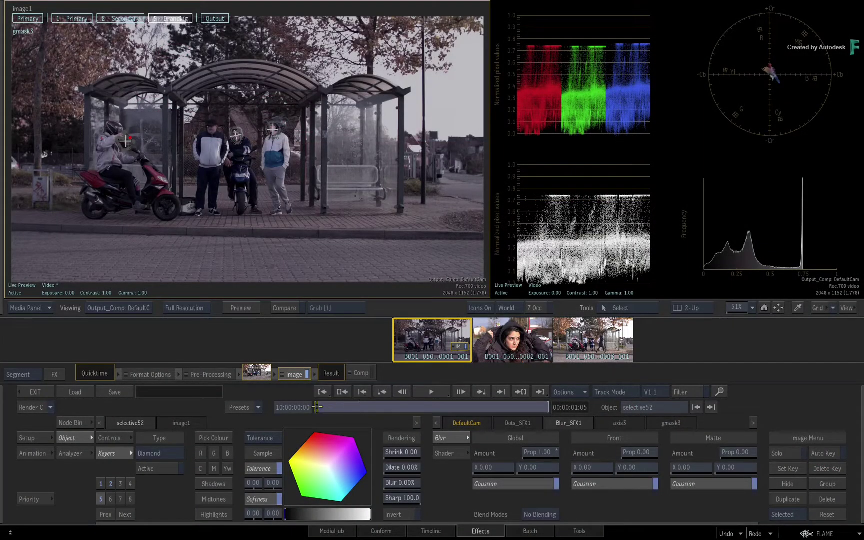
# Scrub the first shot and inspect its Secondary and Branding selectives.
pyautogui.moveTo(321, 406); pyautogui.dragTo(398, 410)
pyautogui.click(106, 483)
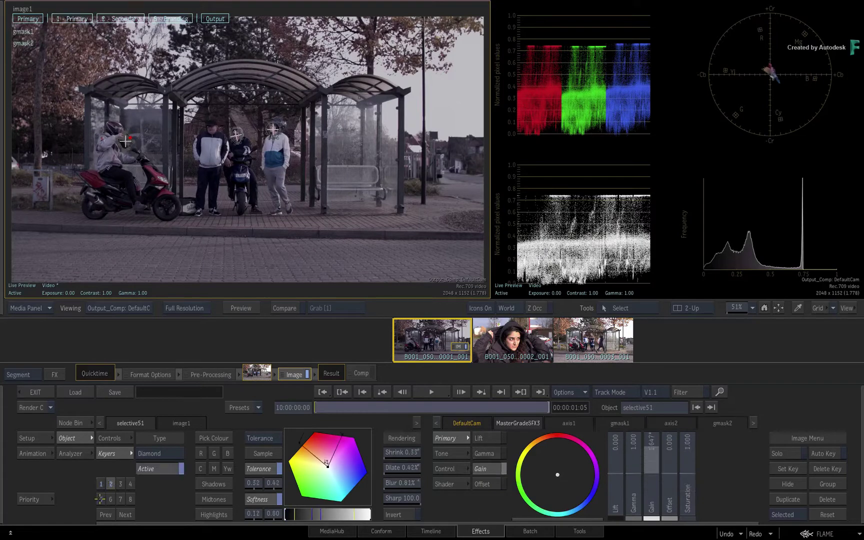
pyautogui.click(99, 500)
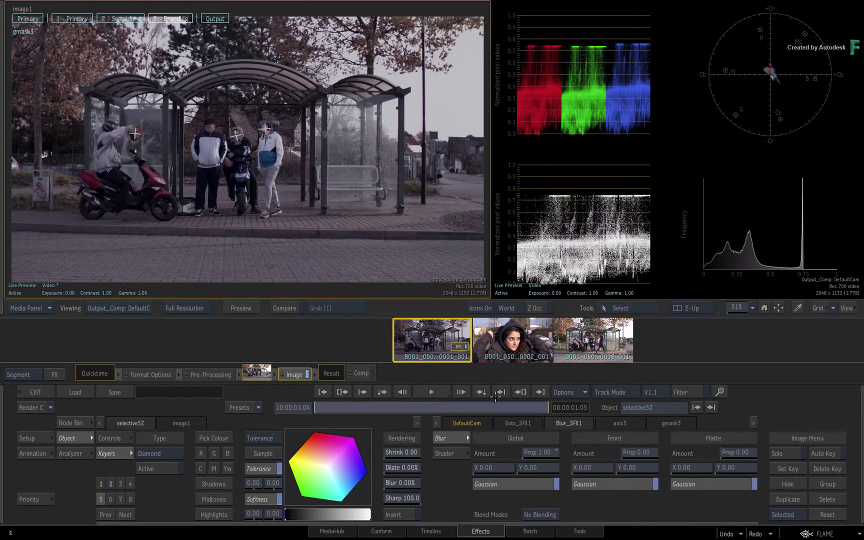
pyautogui.moveTo(235, 149); pyautogui.dragTo(215, 153)
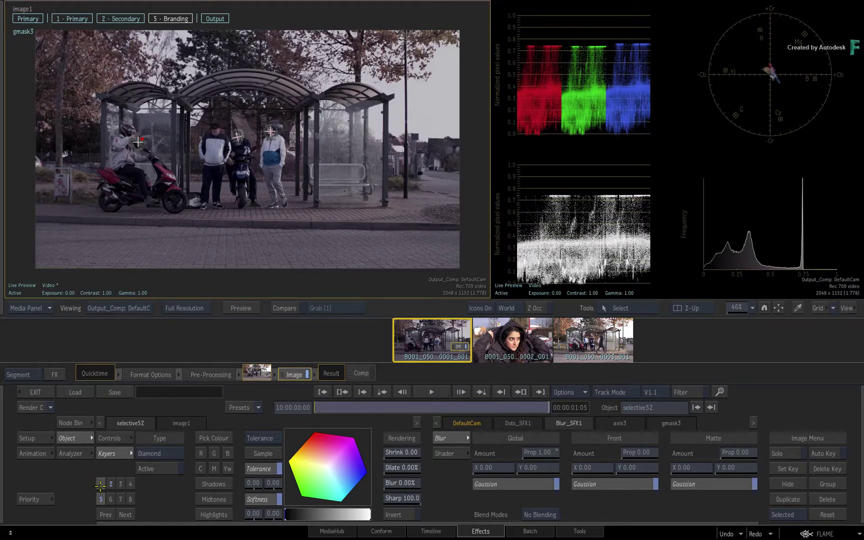
# Step through each selective of the first shot's grade, then preview it back to the start.
pyautogui.click(101, 486)
pyautogui.click(111, 485)
pyautogui.click(101, 497)
pyautogui.click(100, 483)
pyautogui.click(101, 499)
pyautogui.moveTo(339, 404); pyautogui.dragTo(550, 369)
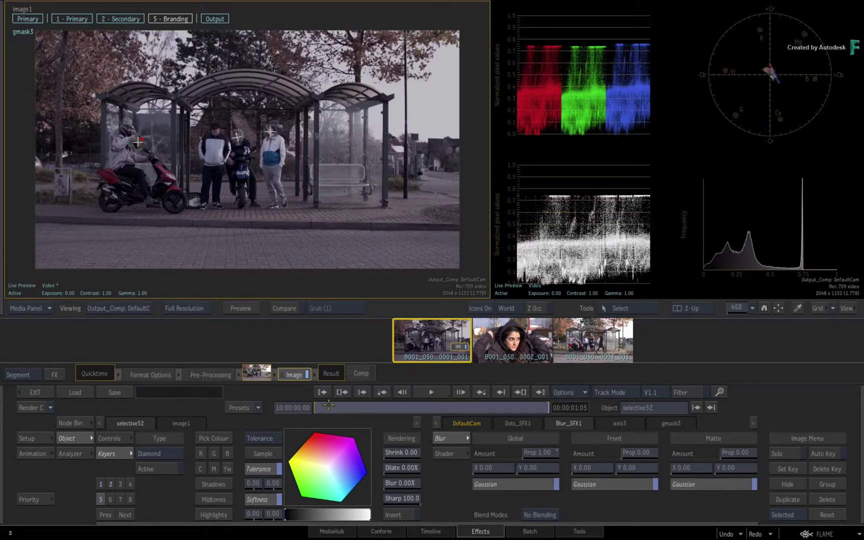
pyautogui.moveTo(326, 406)
pyautogui.mouseDown()
pyautogui.moveTo(465, 406)
pyautogui.moveTo(323, 406)
pyautogui.mouseUp()
pyautogui.moveTo(446, 392)
pyautogui.mouseDown()
pyautogui.moveTo(425, 404)
pyautogui.moveTo(256, 426)
pyautogui.mouseUp()
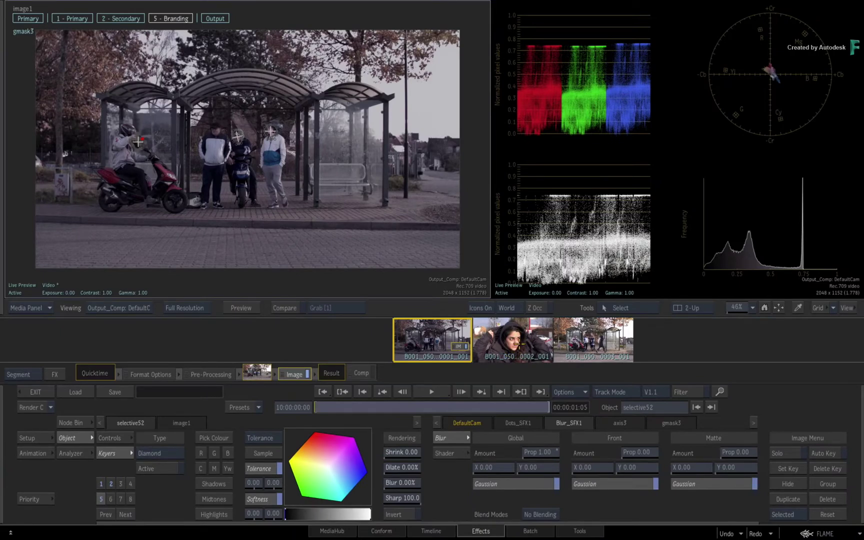
# Look over the second and third shots, then return to the first bus-stop shot.
pyautogui.click(510, 342)
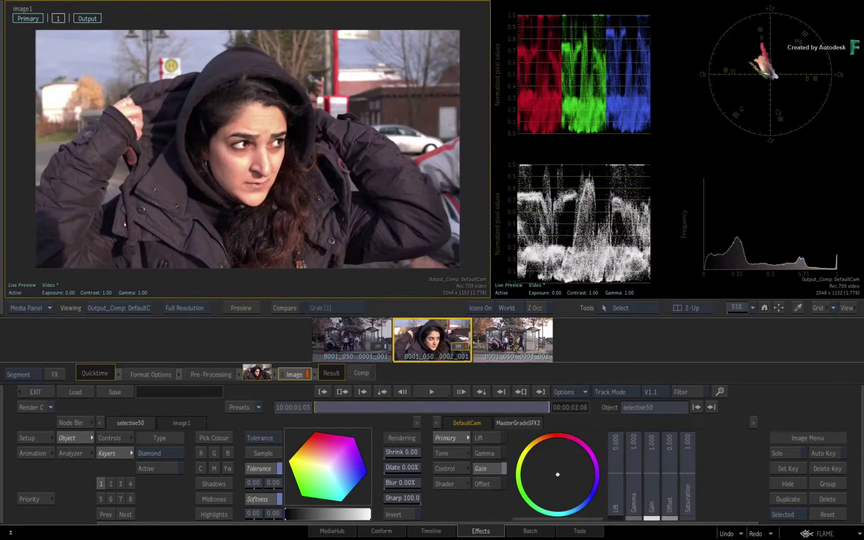
pyautogui.click(506, 342)
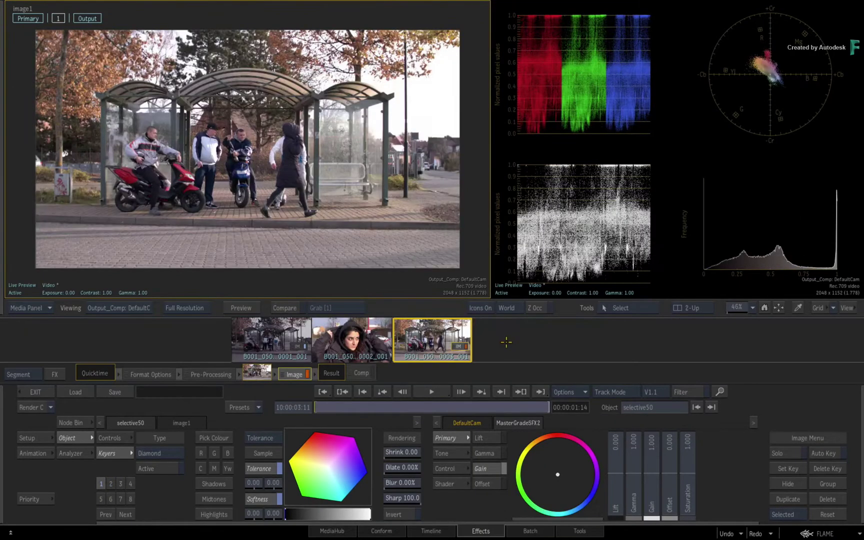
pyautogui.click(369, 331)
pyautogui.click(364, 333)
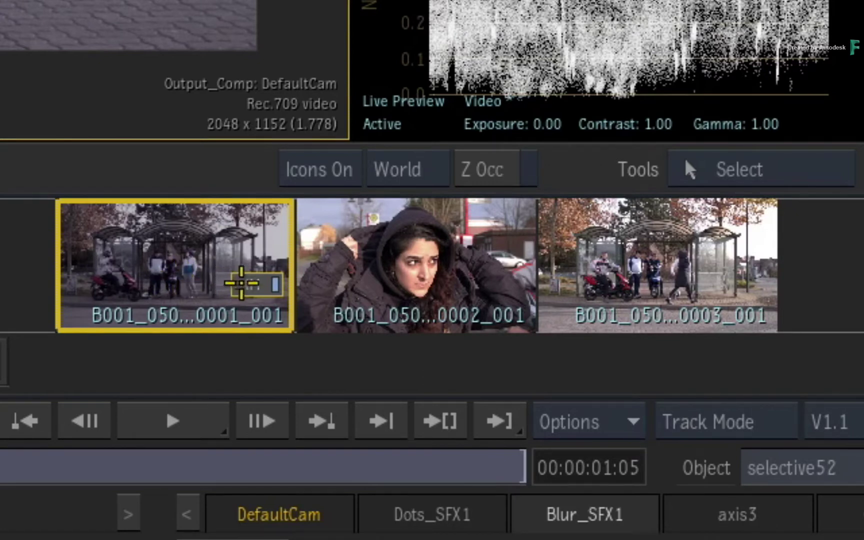
# Select clips 0002 and 0003 and drag clip 0001's IM TimelineFX badge onto them.
pyautogui.keyDown('ctrl'); pyautogui.click(394, 256); pyautogui.keyUp('ctrl')
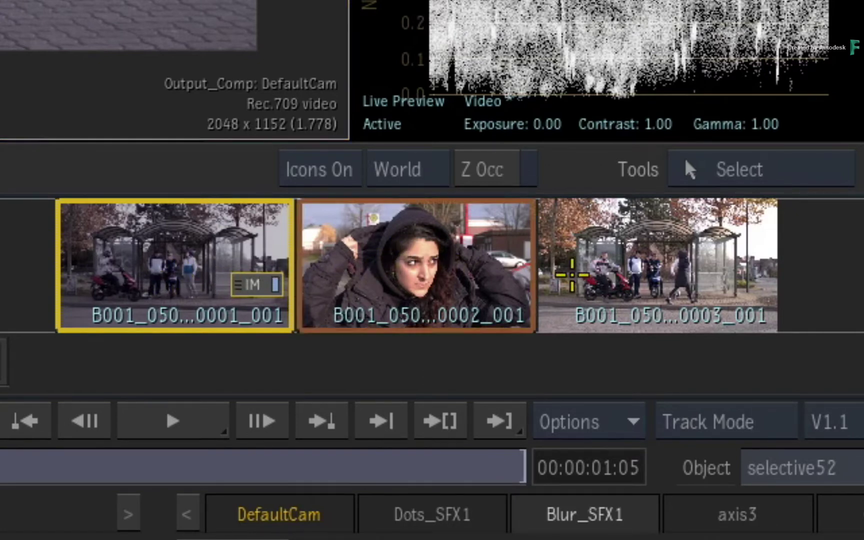
pyautogui.keyDown('ctrl'); pyautogui.click(630, 283); pyautogui.keyUp('ctrl')
pyautogui.moveTo(247, 285); pyautogui.dragTo(385, 314)
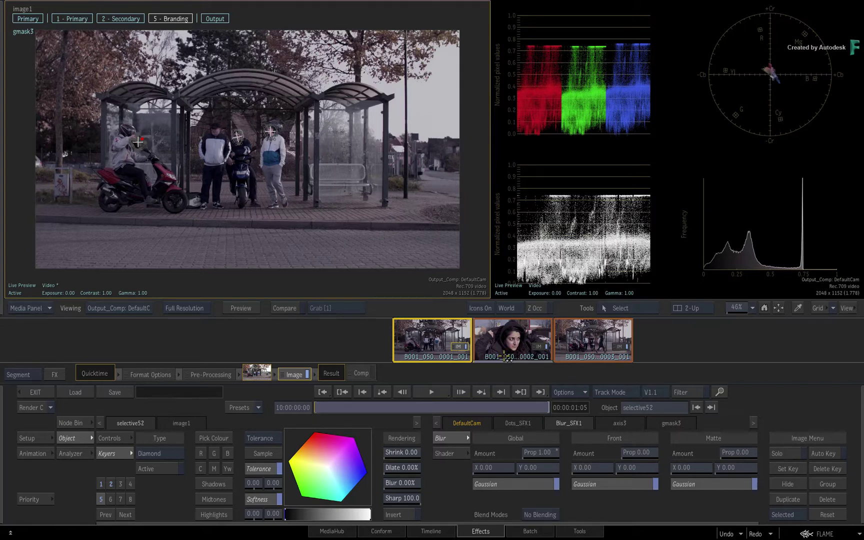
pyautogui.moveTo(500, 358); pyautogui.dragTo(359, 359)
pyautogui.click(504, 340)
pyautogui.click(501, 341)
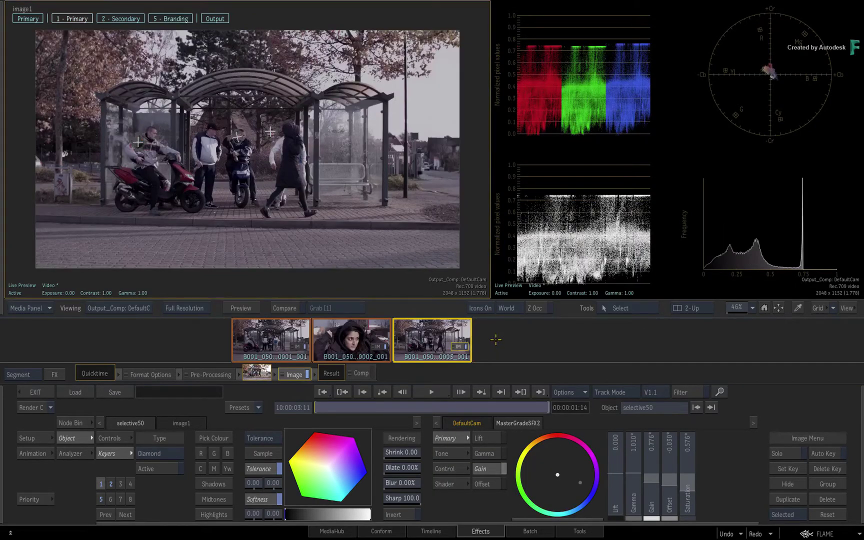
pyautogui.click(282, 336)
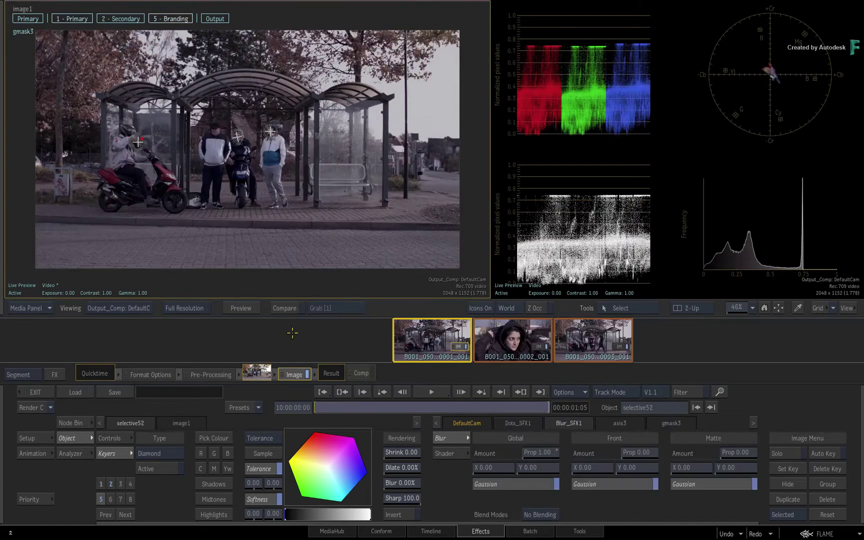
pyautogui.click(501, 340)
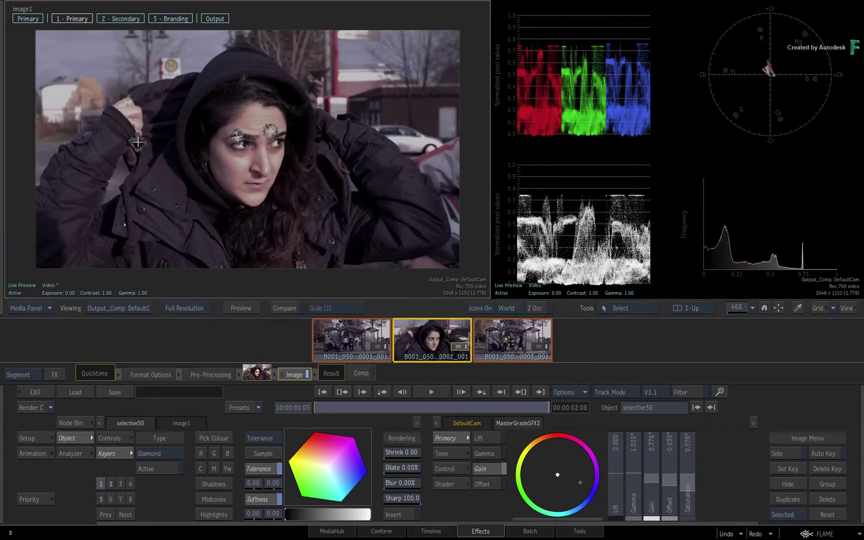
pyautogui.click(507, 343)
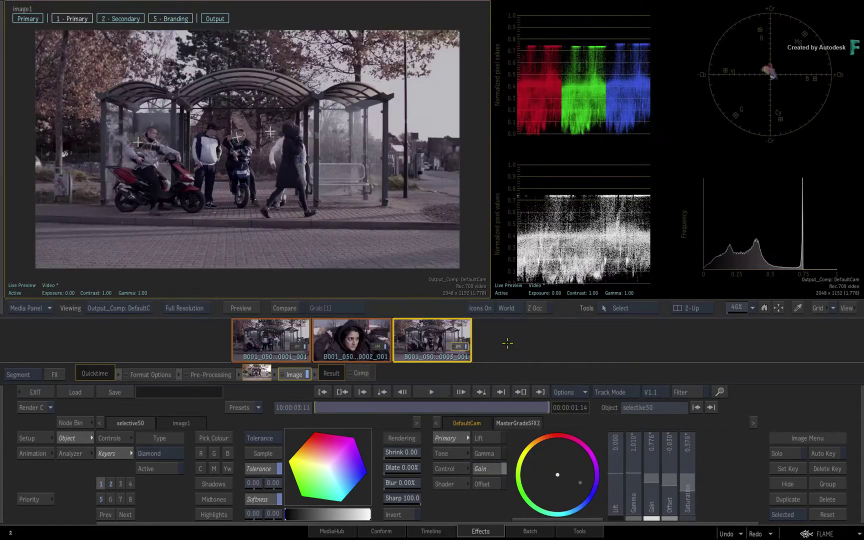
pyautogui.click(353, 331)
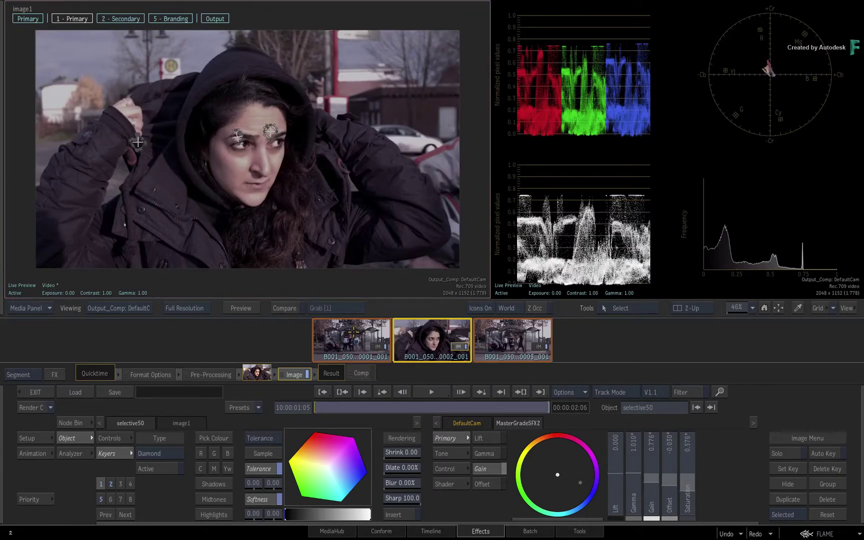
pyautogui.click(354, 331)
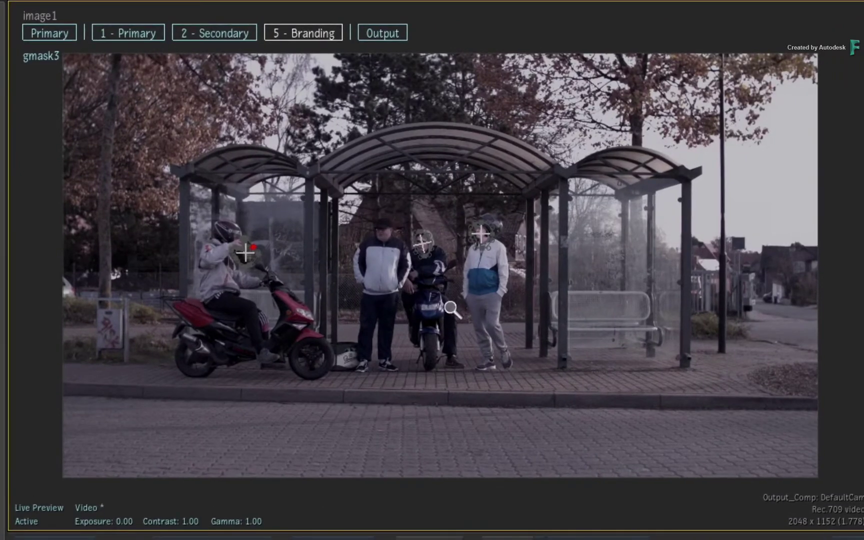
# Zoom in on the bus-stop people and check the 2 - Secondary face masks and 5 - Branding gmask3 shapes.
pyautogui.moveTo(463, 310); pyautogui.dragTo(660, 300)
pyautogui.moveTo(542, 331); pyautogui.dragTo(715, 383)
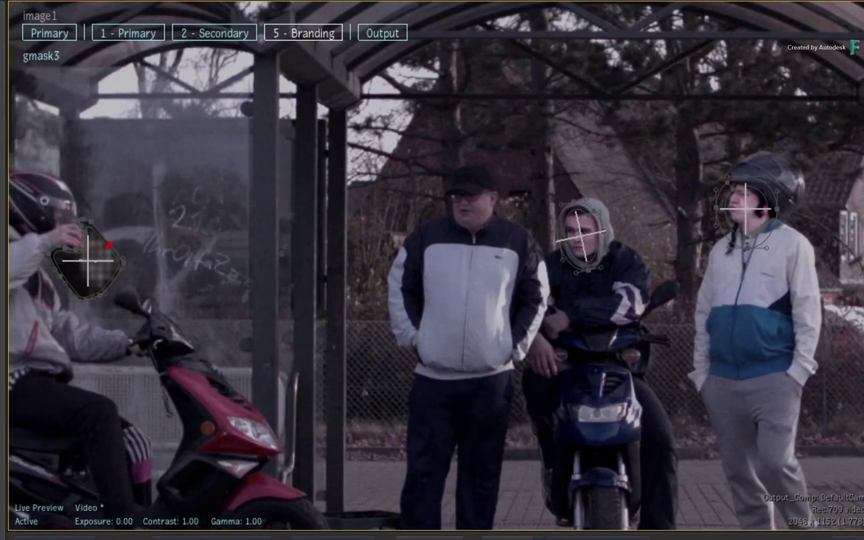
pyautogui.click(214, 33)
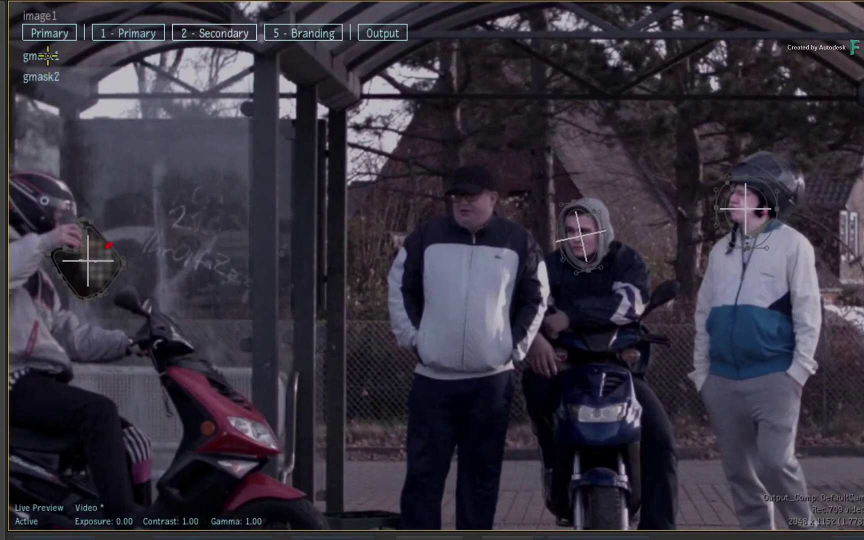
pyautogui.click(41, 77)
pyautogui.click(295, 31)
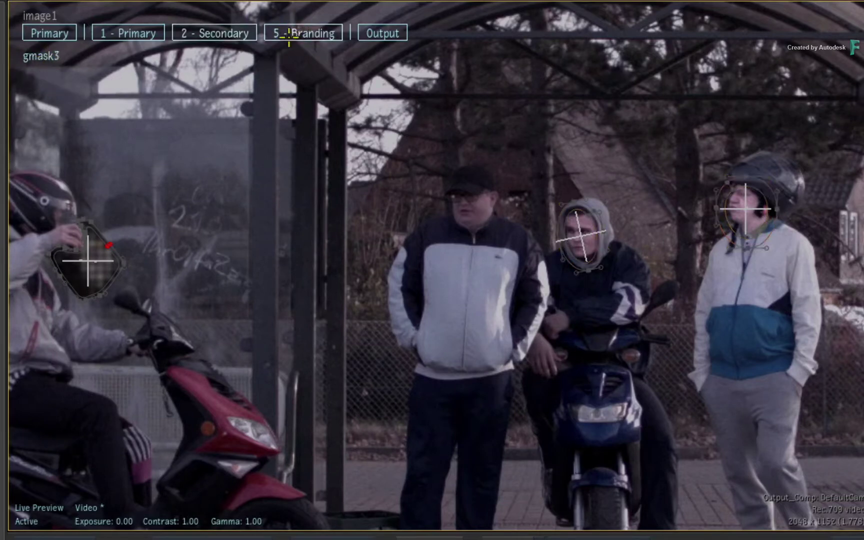
pyautogui.click(38, 58)
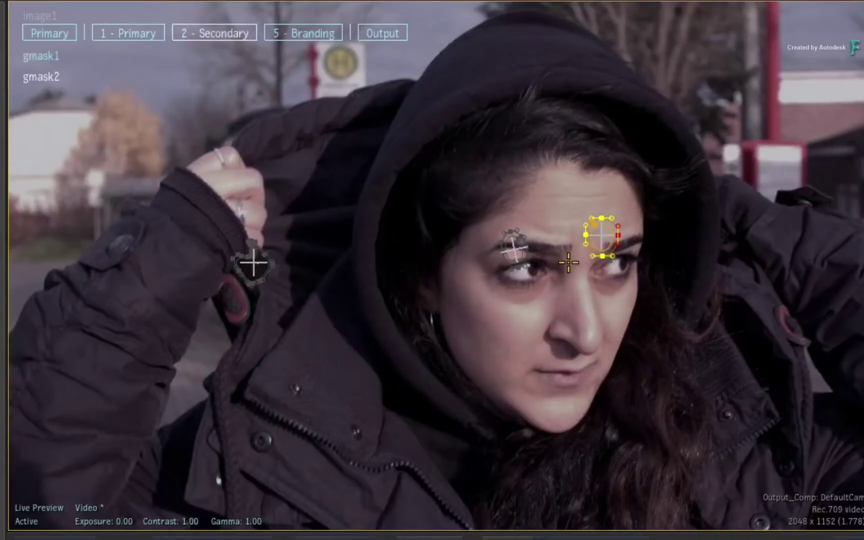
pyautogui.click(522, 260)
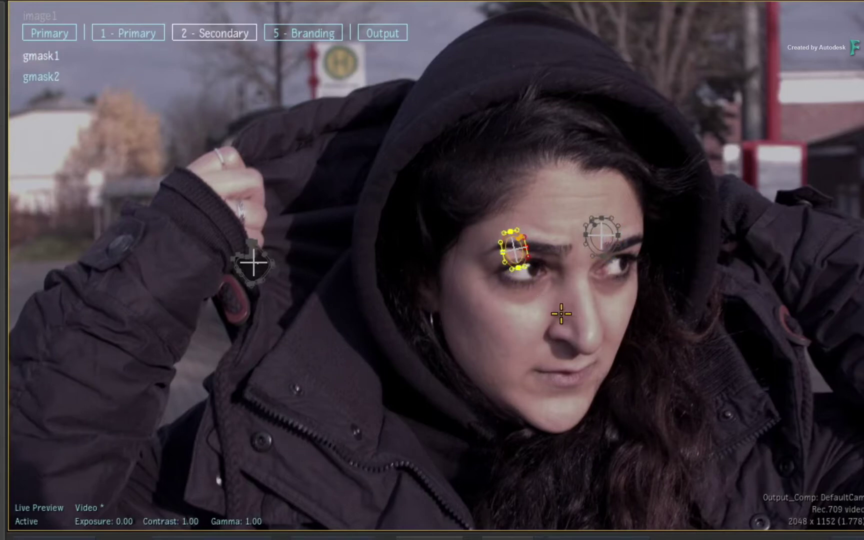
pyautogui.click(268, 270)
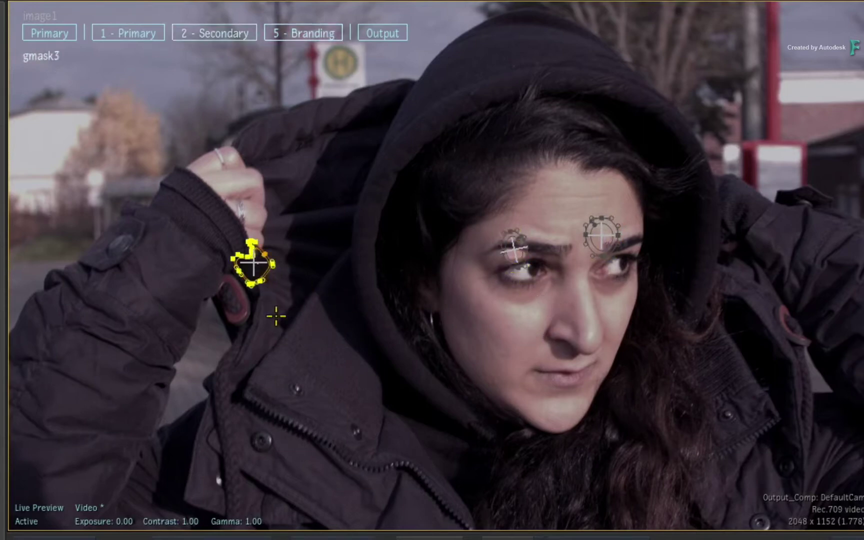
pyautogui.click(300, 30)
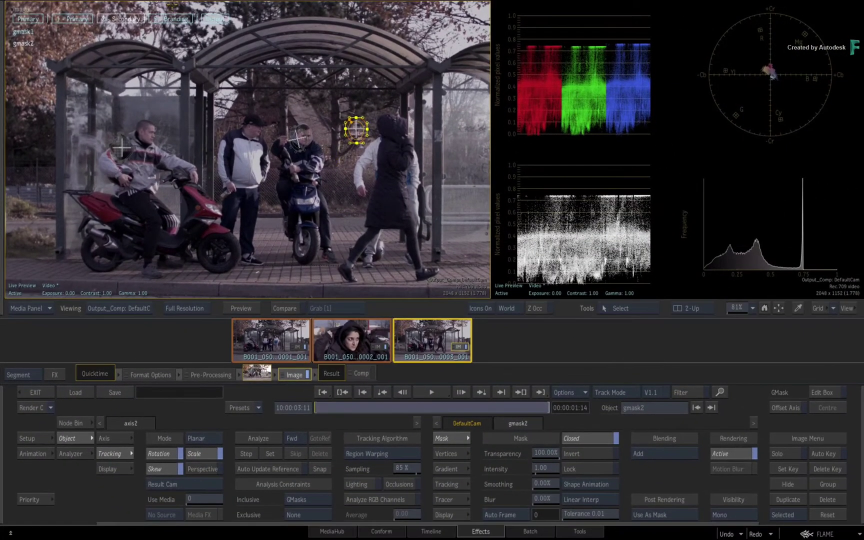
# Check the Branding selective on shots 0002 and 0001, then undo twice to strip the copied TimelineFX.
pyautogui.click(171, 19)
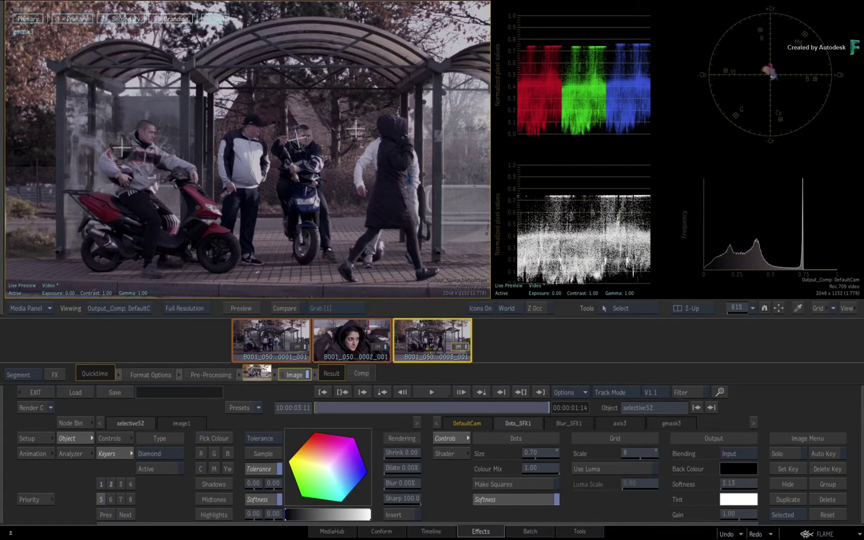
pyautogui.click(378, 340)
pyautogui.click(367, 334)
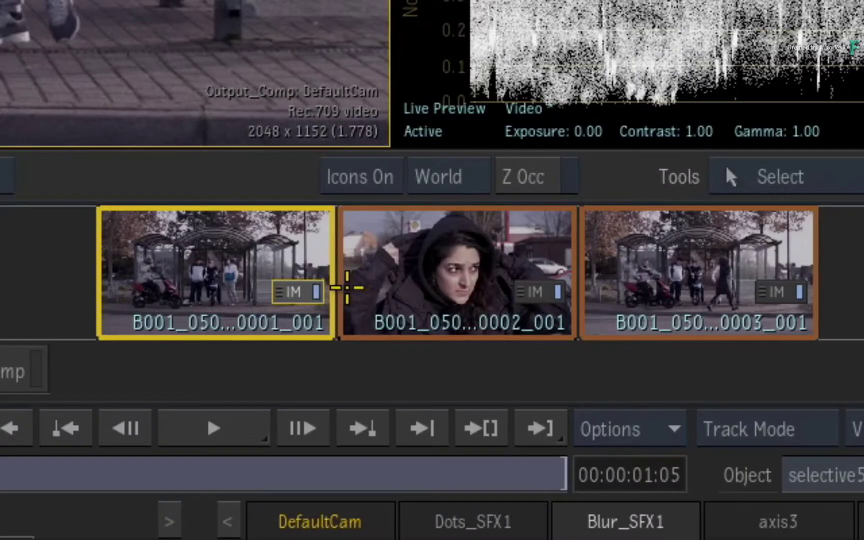
pyautogui.hotkey('ctrl', 'z')
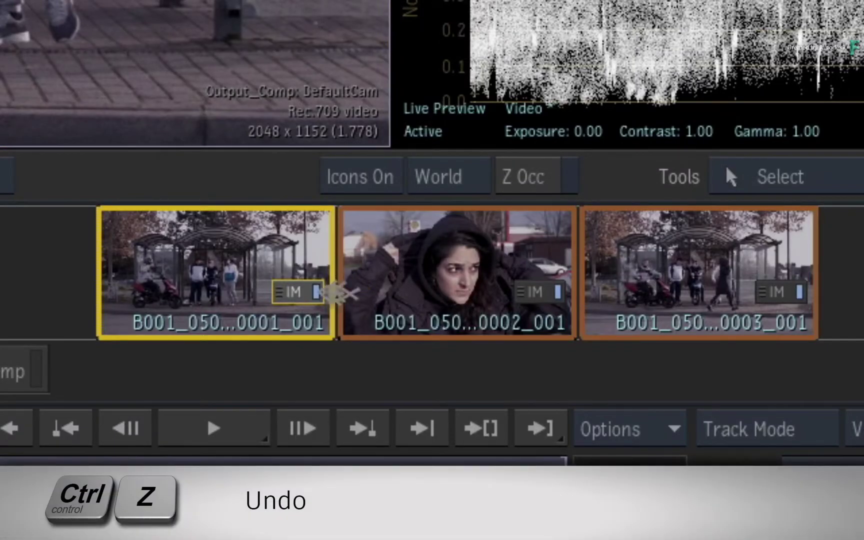
pyautogui.hotkey('ctrl', 'z')
pyautogui.hotkey('ctrl', 'z')
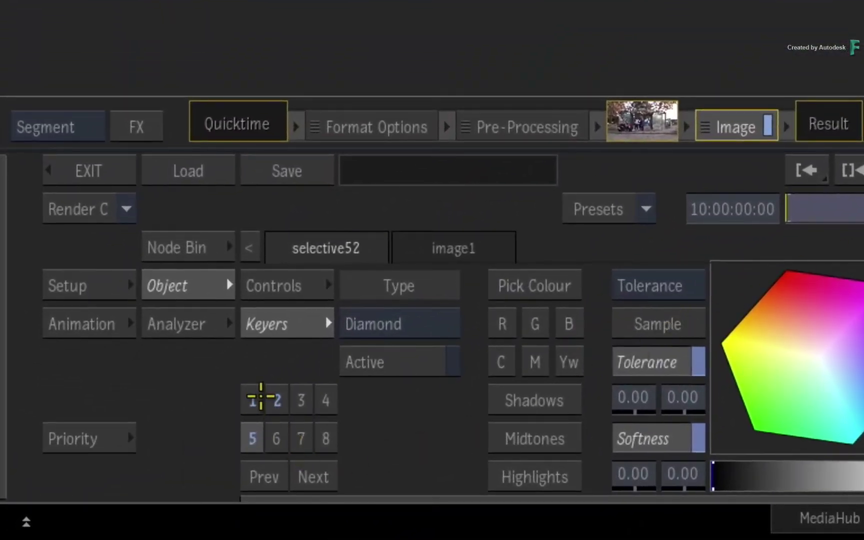
# Drag object button 1 (Primary selective) from the first shot onto the second clip thumbnail.
pyautogui.click(259, 395)
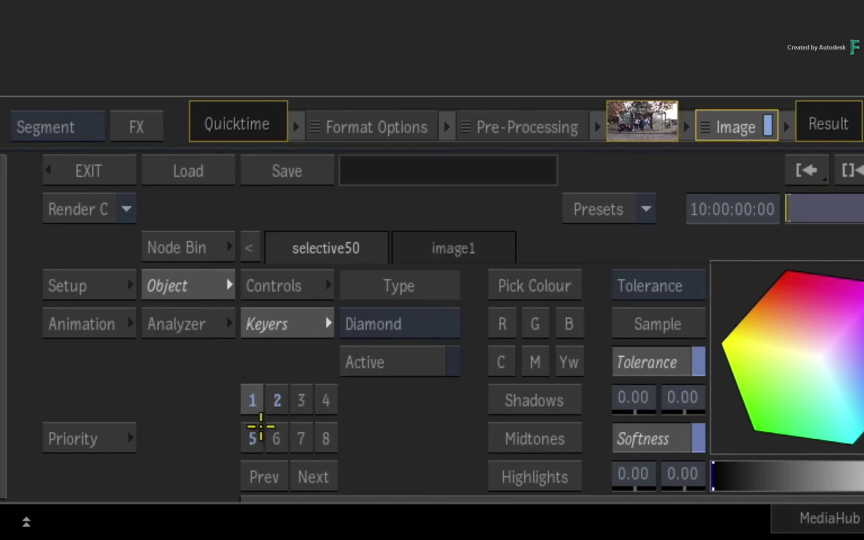
pyautogui.moveTo(251, 399); pyautogui.dragTo(670, 318)
pyautogui.moveTo(546, 359); pyautogui.dragTo(444, 322)
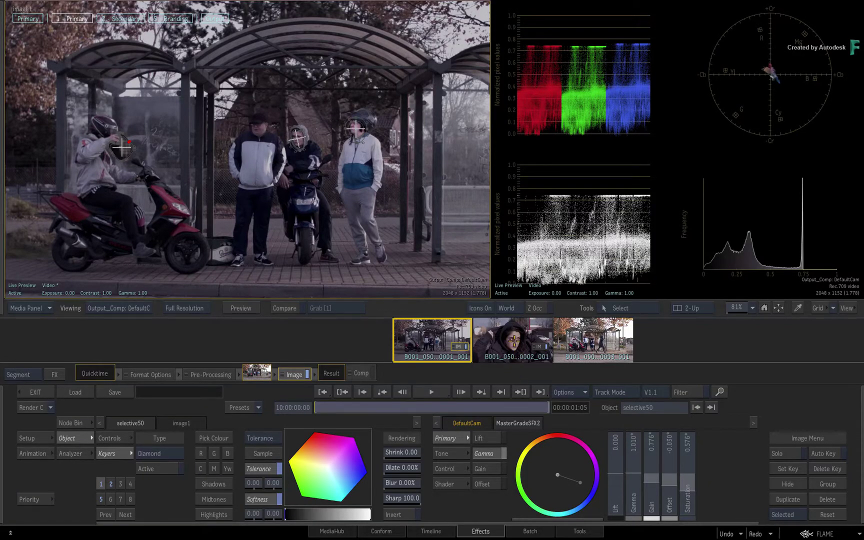
# Check the copied Primary selective on shot two zoomed out, then load the third bus-stop shot.
pyautogui.click(513, 341)
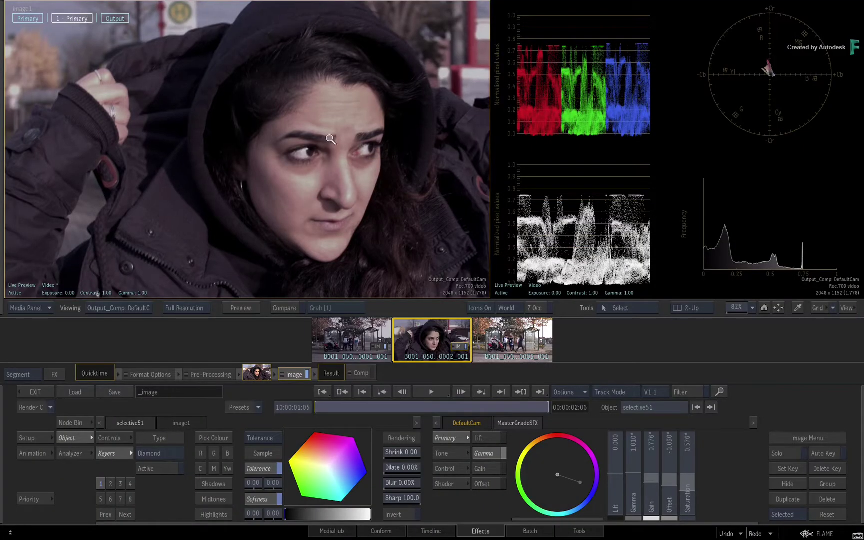
pyautogui.moveTo(317, 141); pyautogui.dragTo(292, 143)
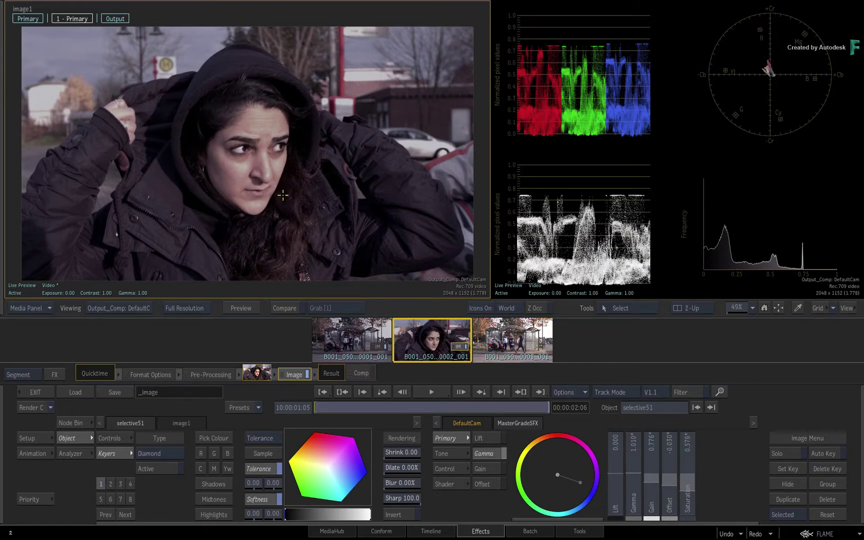
pyautogui.click(513, 339)
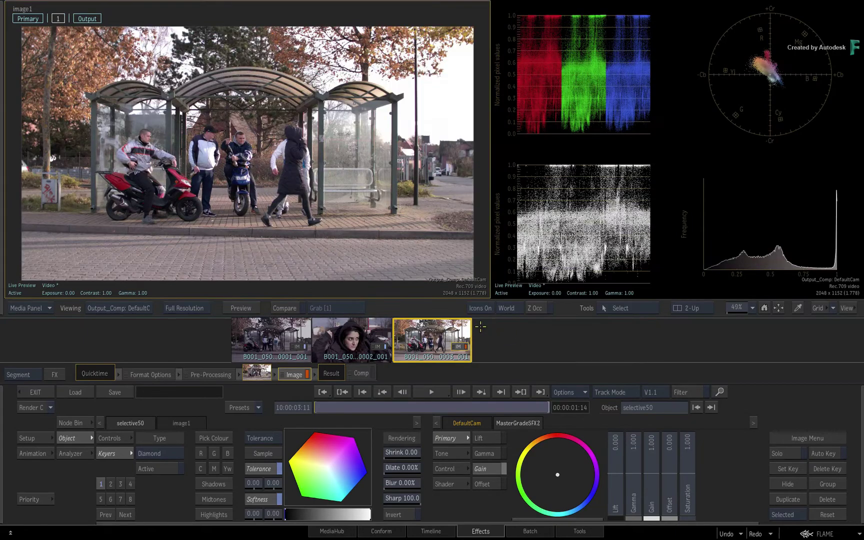
# Select the first shot's object buttons 1 and 2 and drag them onto the third clip thumbnail.
pyautogui.moveTo(283, 176); pyautogui.dragTo(353, 177)
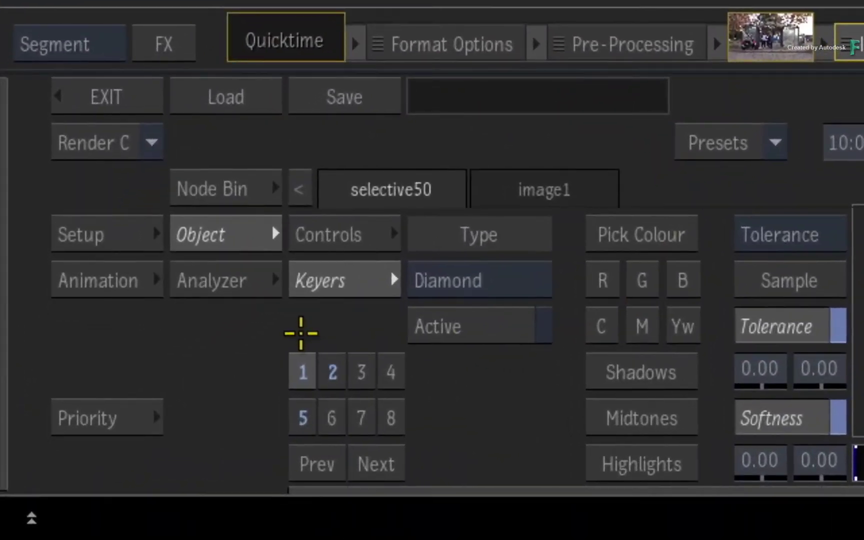
pyautogui.click(336, 368)
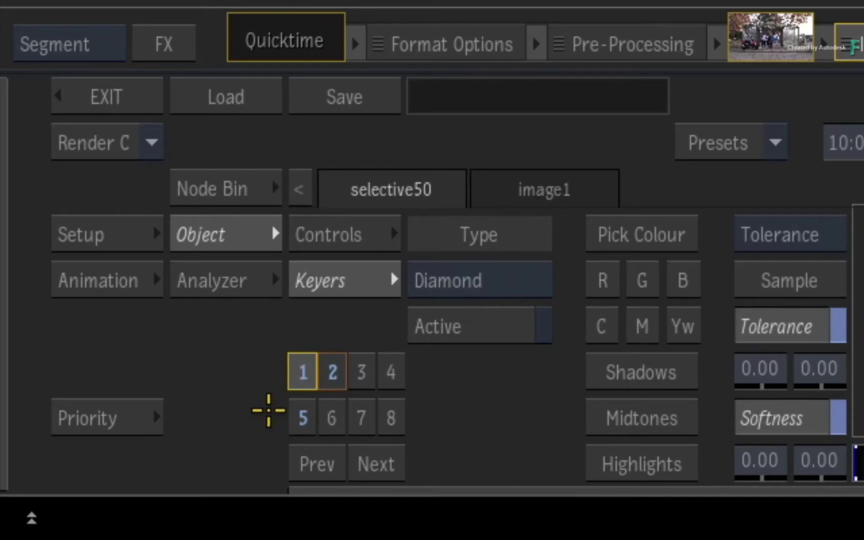
pyautogui.moveTo(291, 378); pyautogui.dragTo(669, 262)
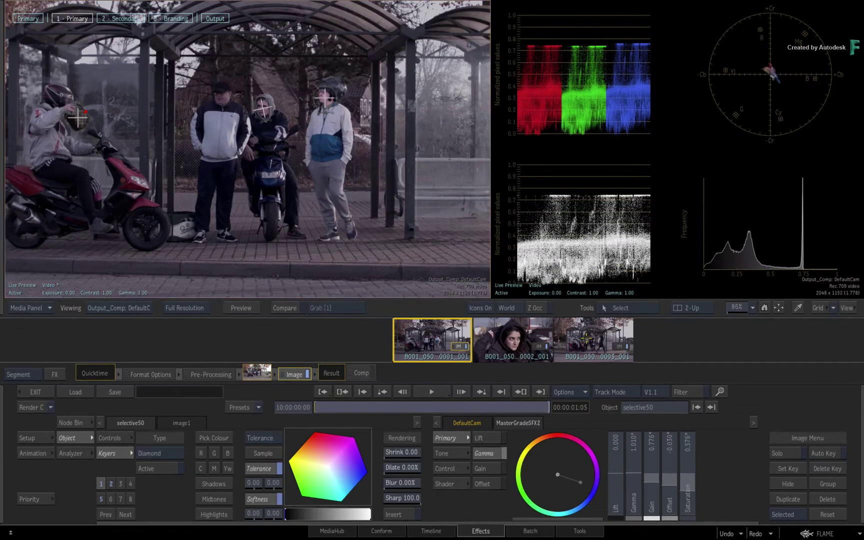
# Compare the third shot's Primary and Secondary selectives against the first shot's, ending on object button 2.
pyautogui.click(587, 344)
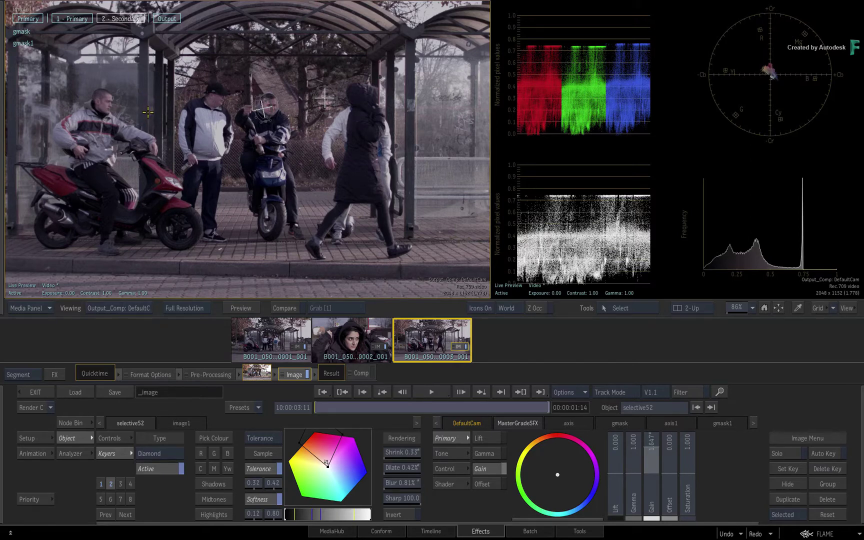
pyautogui.click(272, 332)
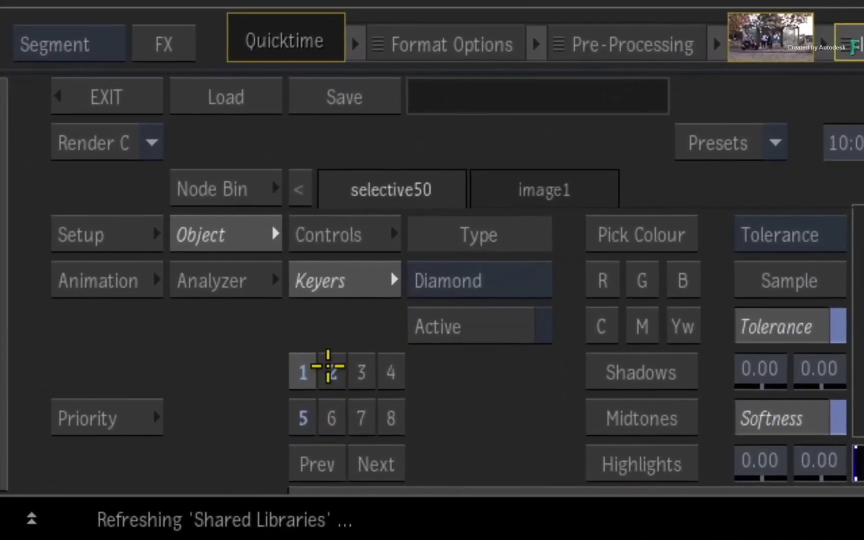
pyautogui.click(322, 375)
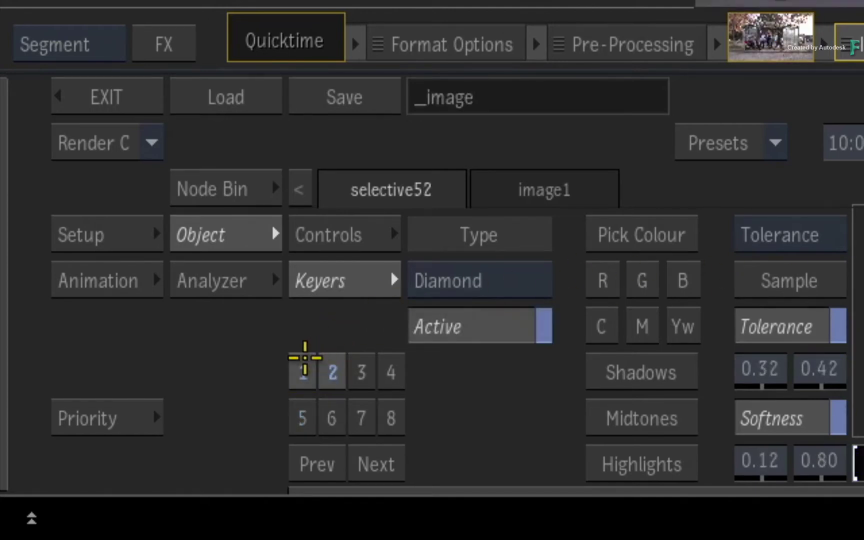
pyautogui.click(305, 359)
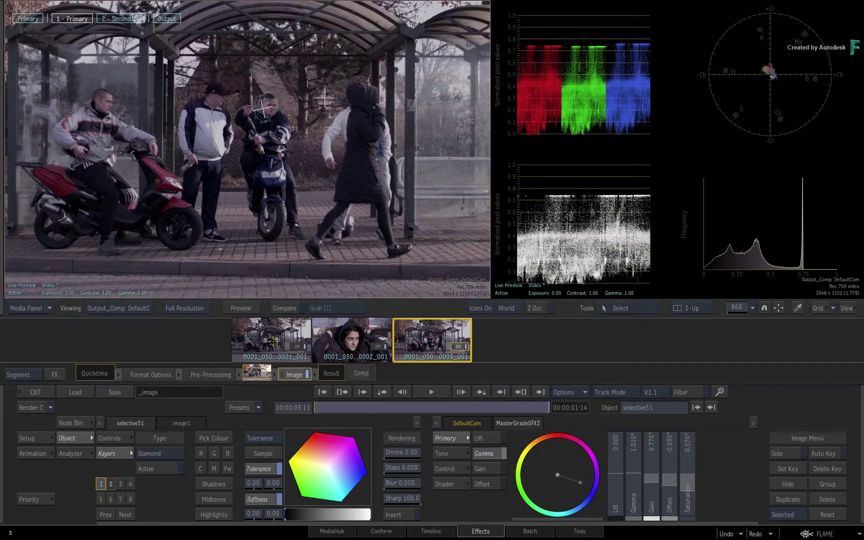
pyautogui.click(274, 341)
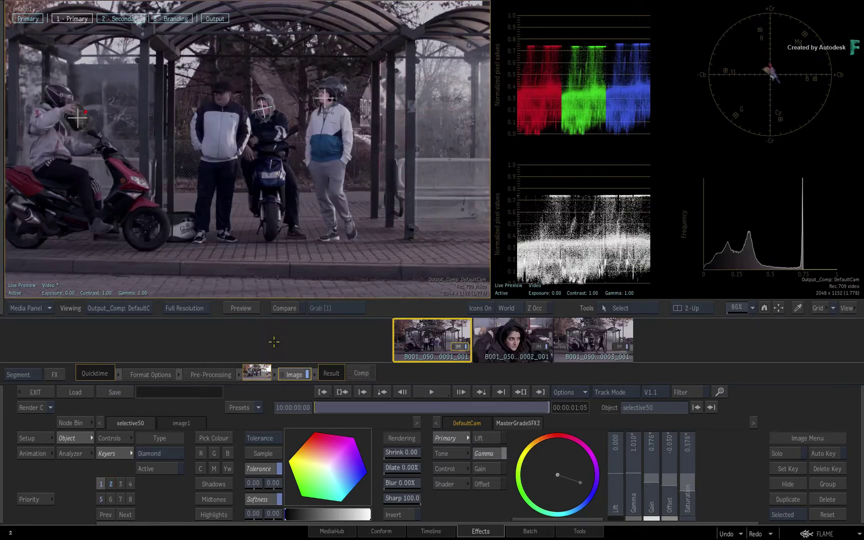
pyautogui.click(583, 341)
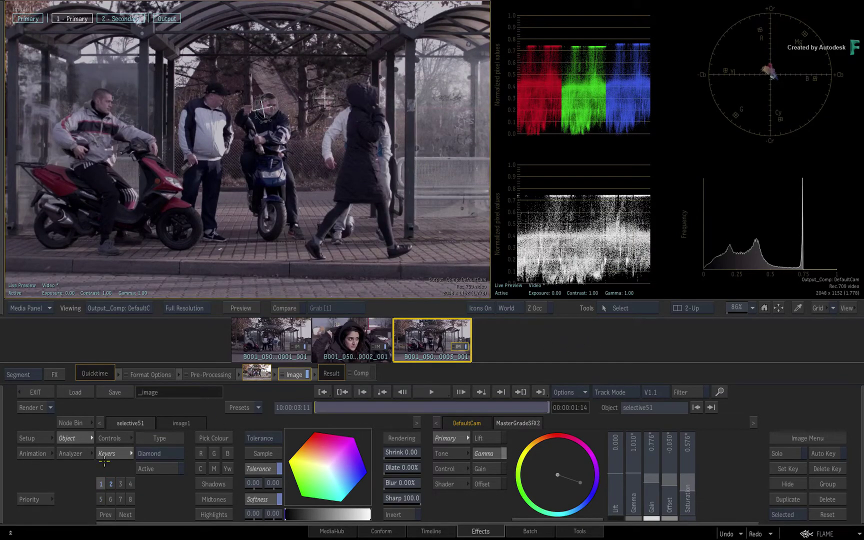
pyautogui.click(110, 483)
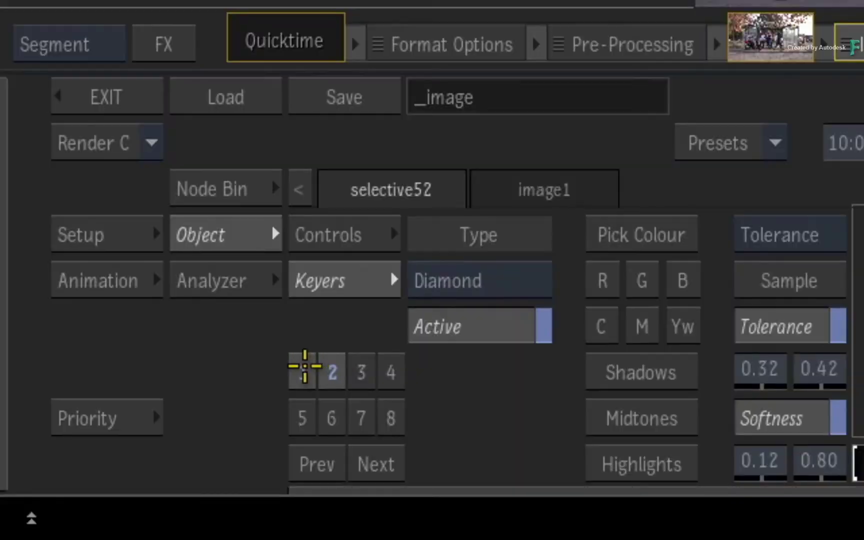
pyautogui.click(304, 366)
pyautogui.click(333, 355)
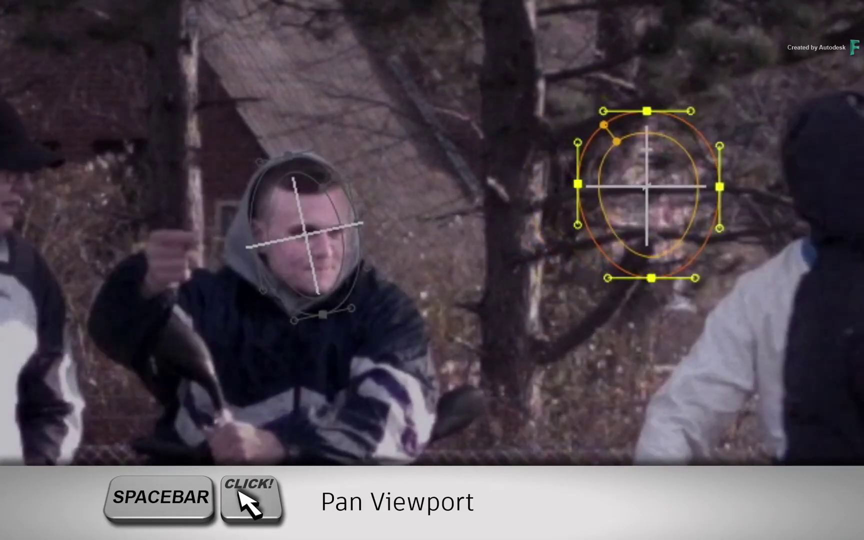
# At 10:00:04:05, drag the second oval mask onto the white-jacket man's face and stretch it over his chin.
pyautogui.moveTo(711, 481); pyautogui.dragTo(359, 532)
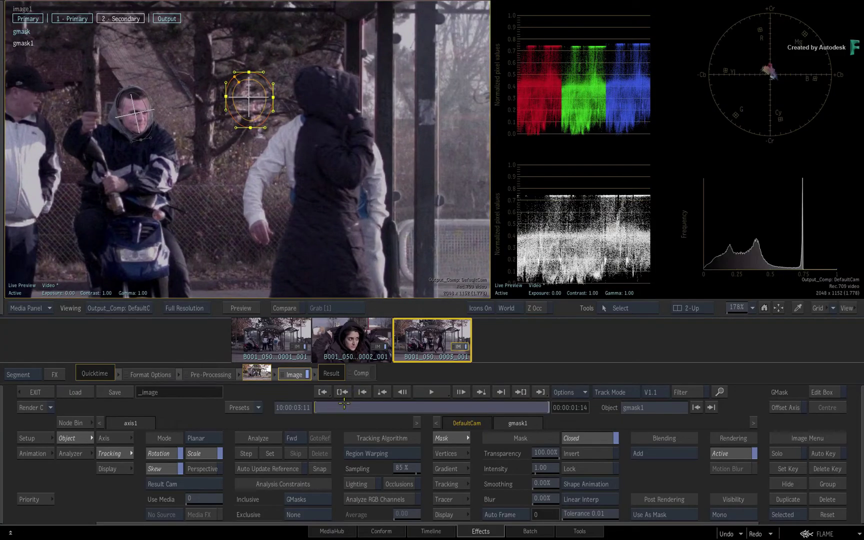
pyautogui.moveTo(344, 404); pyautogui.dragTo(432, 406)
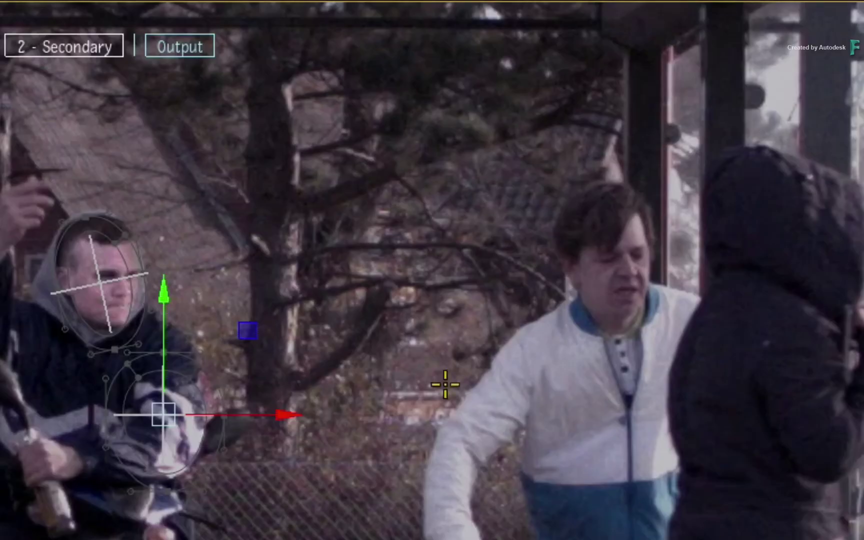
pyautogui.moveTo(169, 409); pyautogui.dragTo(550, 364)
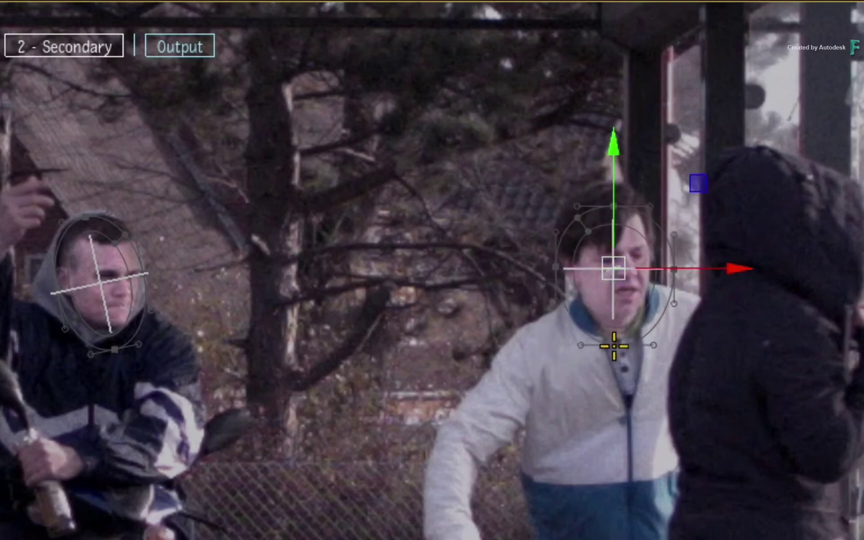
pyautogui.click(619, 346)
pyautogui.moveTo(623, 344); pyautogui.dragTo(631, 369)
pyautogui.moveTo(614, 269); pyautogui.dragTo(611, 260)
# Set axis1's Tracking Mode to Track and enter the tracker.
pyautogui.click(656, 328)
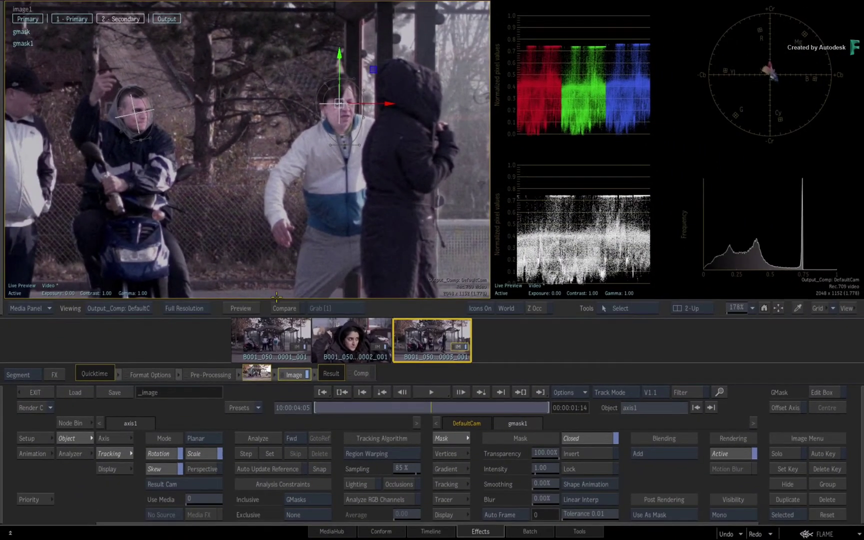
pyautogui.click(202, 438)
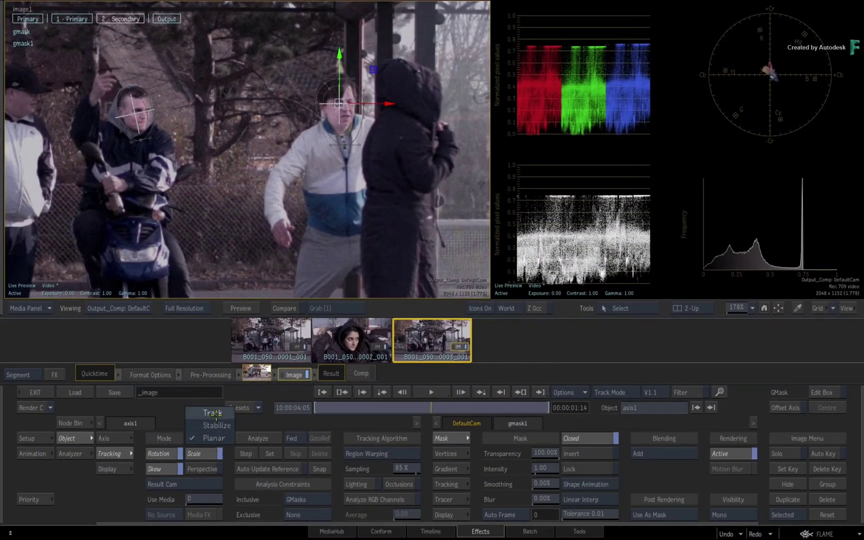
pyautogui.click(216, 419)
pyautogui.click(263, 438)
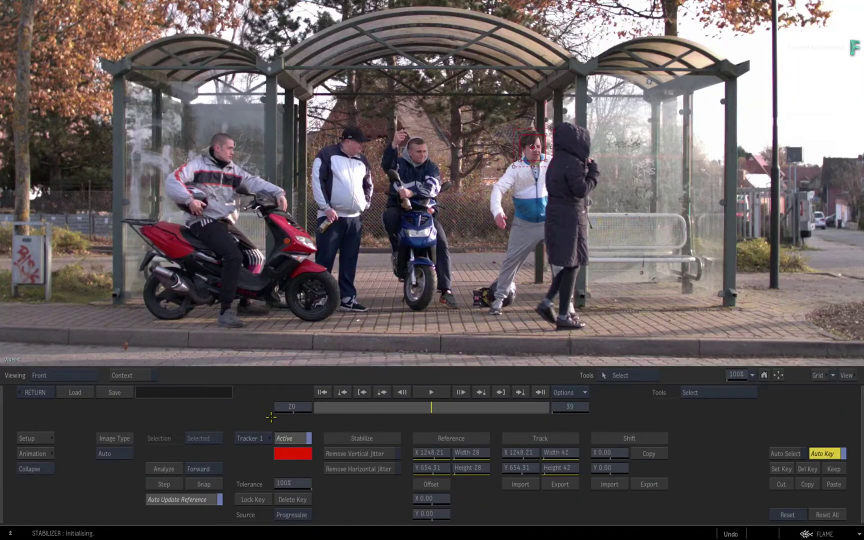
# Track the man's head using Offset Reference, analyzing through the shot, then return to grading.
pyautogui.moveTo(480, 244); pyautogui.dragTo(399, 256)
pyautogui.scroll(2, 399, 256)
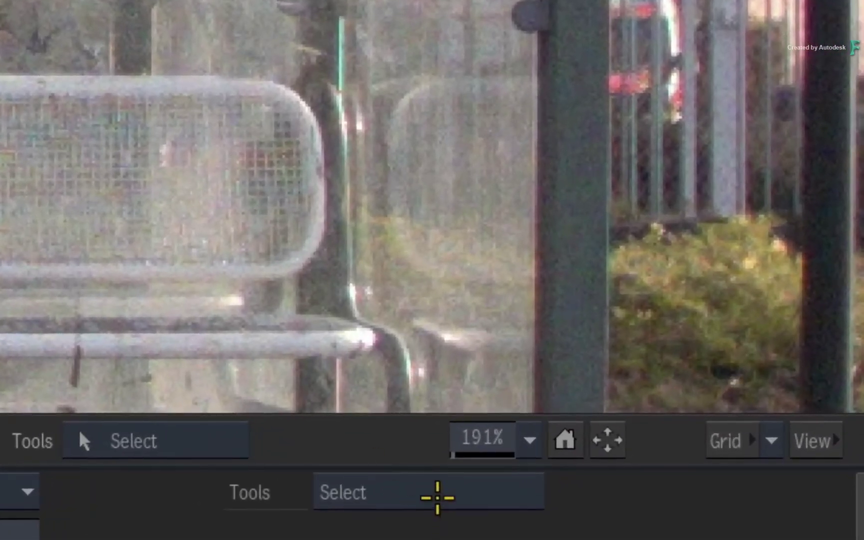
pyautogui.click(465, 490)
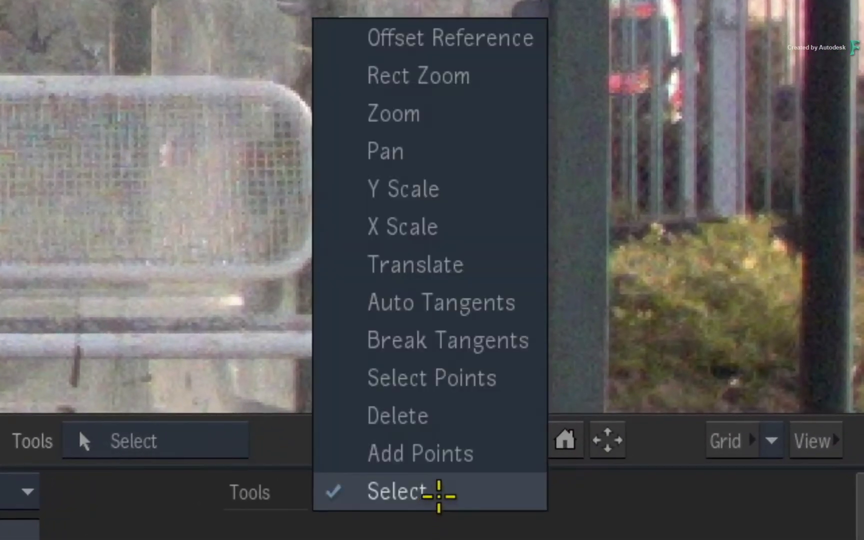
pyautogui.click(398, 32)
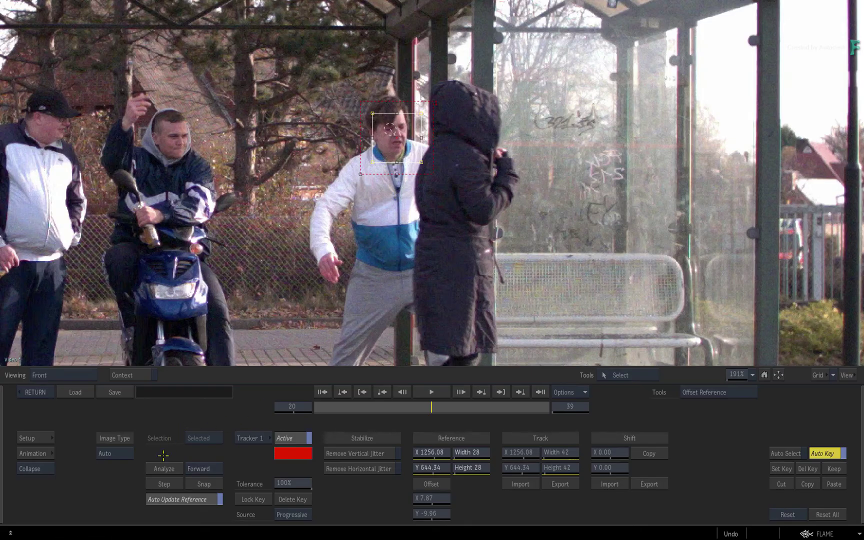
pyautogui.click(162, 460)
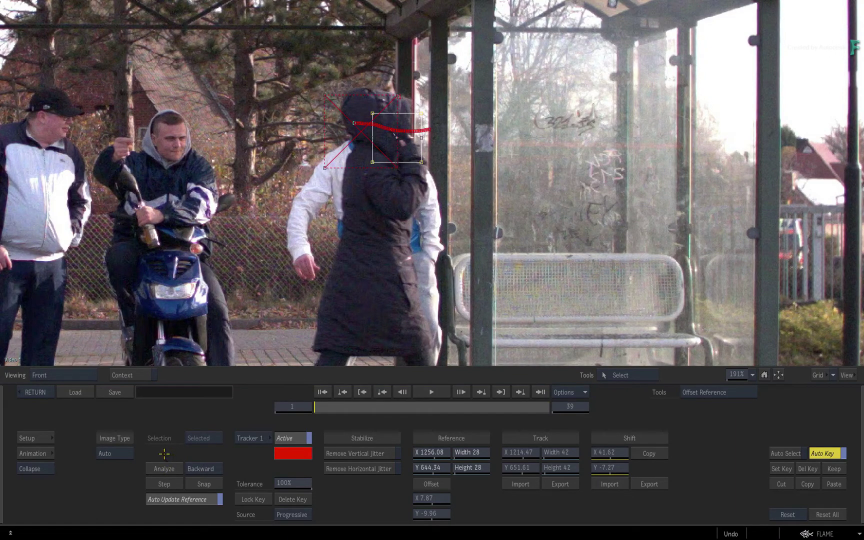
pyautogui.click(35, 392)
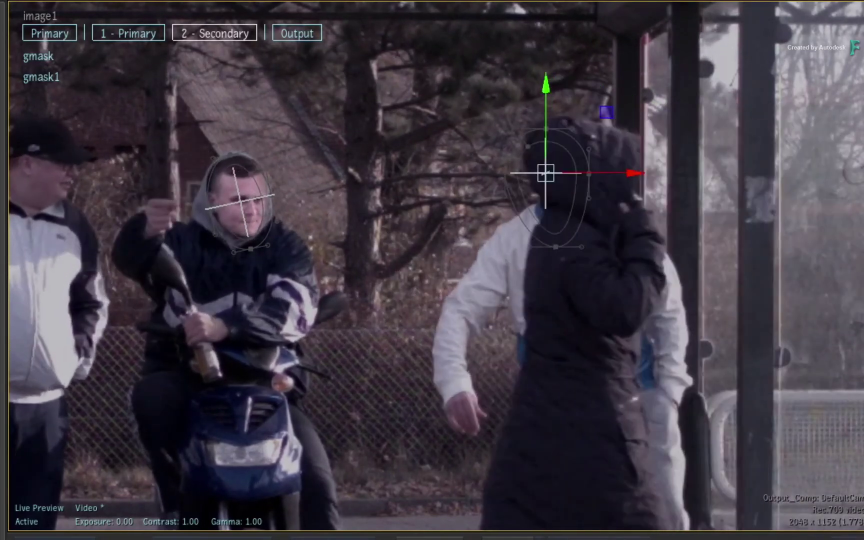
# Show the active selective's matte with F8, then view the second and first shots.
pyautogui.press('F8')
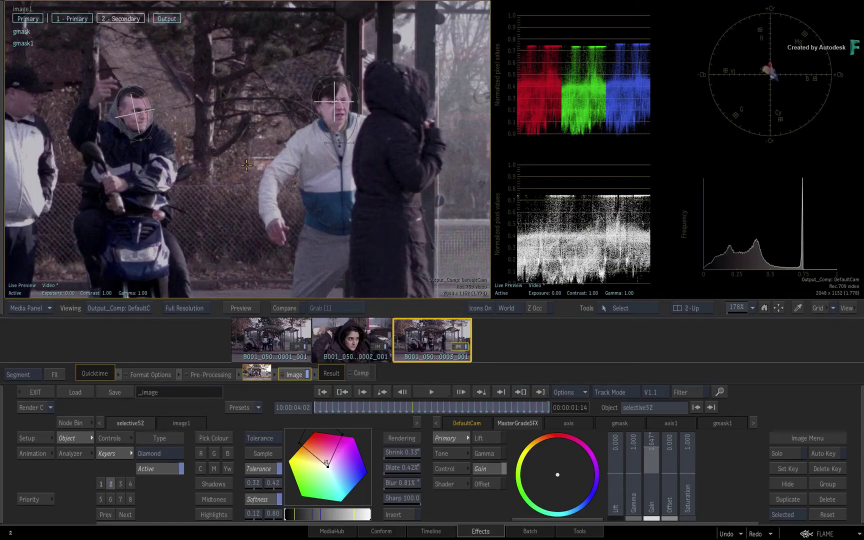
pyautogui.click(354, 331)
pyautogui.moveTo(399, 197); pyautogui.dragTo(294, 196)
pyautogui.click(343, 329)
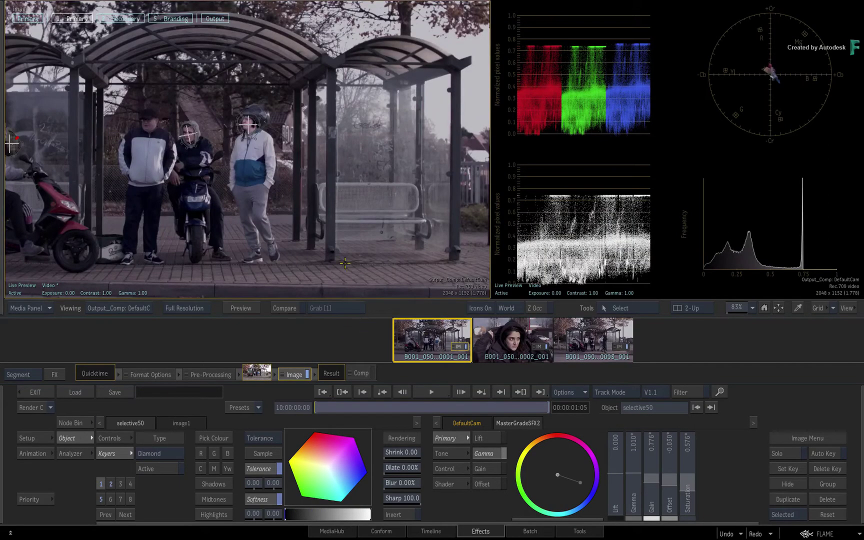
pyautogui.scroll(-2, 337, 250)
# Flip between B001_050...0001_001 and B001_050...0003_001 three times, finishing on the third shot.
pyautogui.click(589, 333)
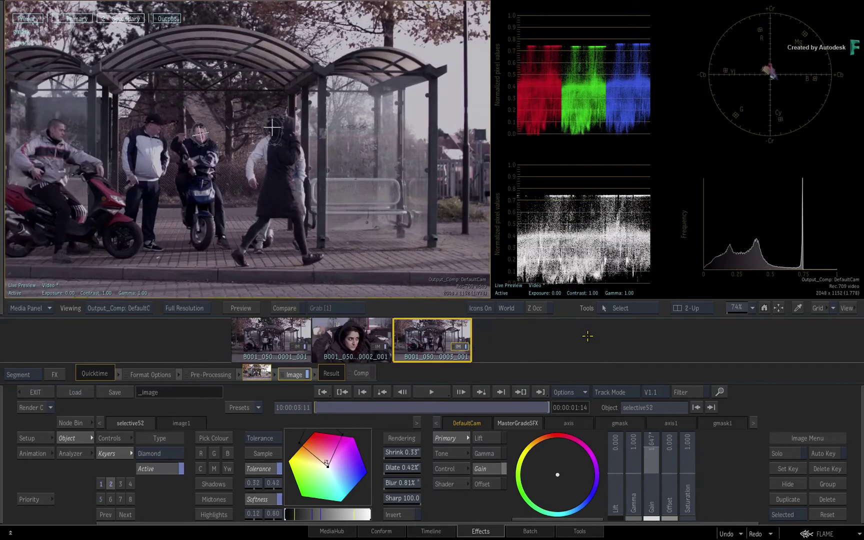
pyautogui.click(266, 339)
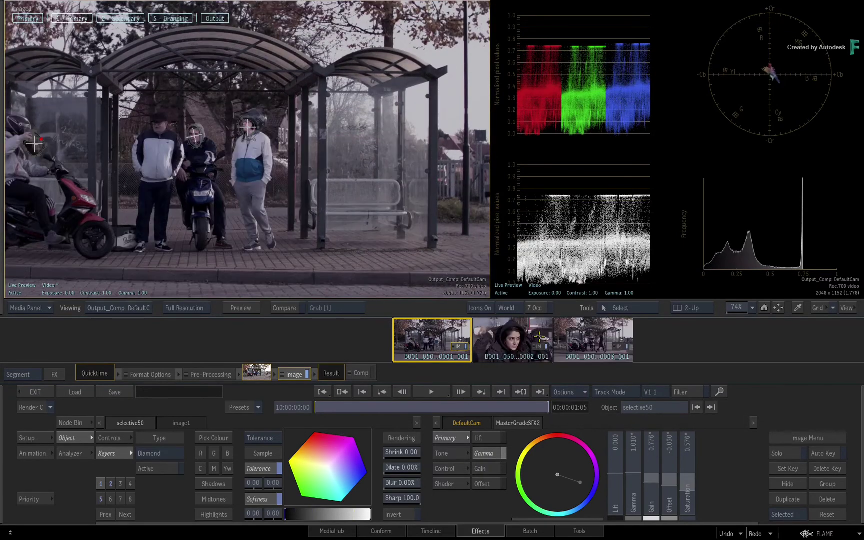
pyautogui.click(582, 335)
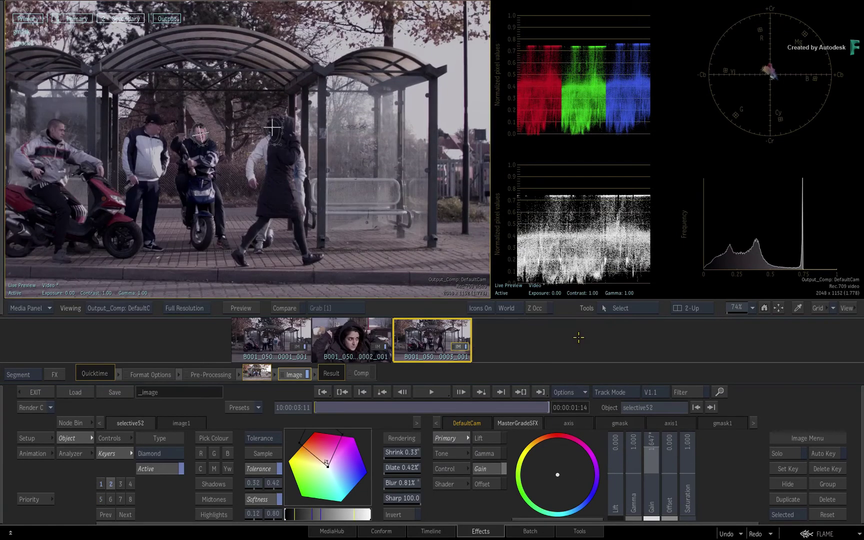
pyautogui.click(280, 338)
pyautogui.click(574, 342)
# Zoom in on the shelter group's faces, then switch to the first bus-stop shot and scrub it.
pyautogui.moveTo(253, 186); pyautogui.dragTo(321, 172)
pyautogui.moveTo(280, 196); pyautogui.dragTo(334, 178)
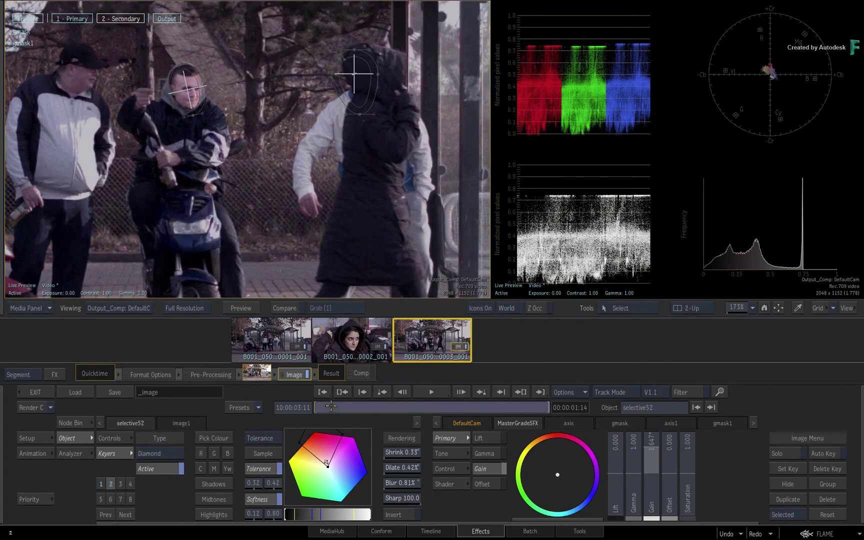
pyautogui.moveTo(331, 407); pyautogui.dragTo(431, 399)
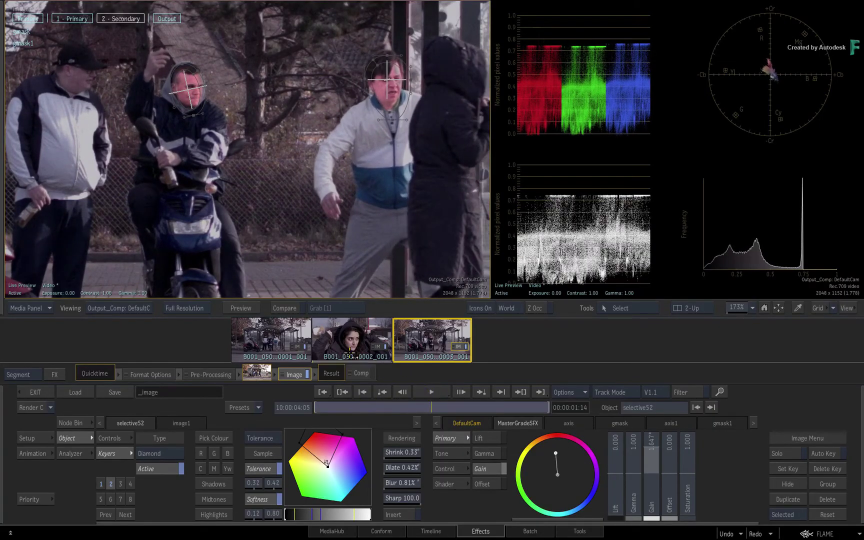
pyautogui.click(278, 339)
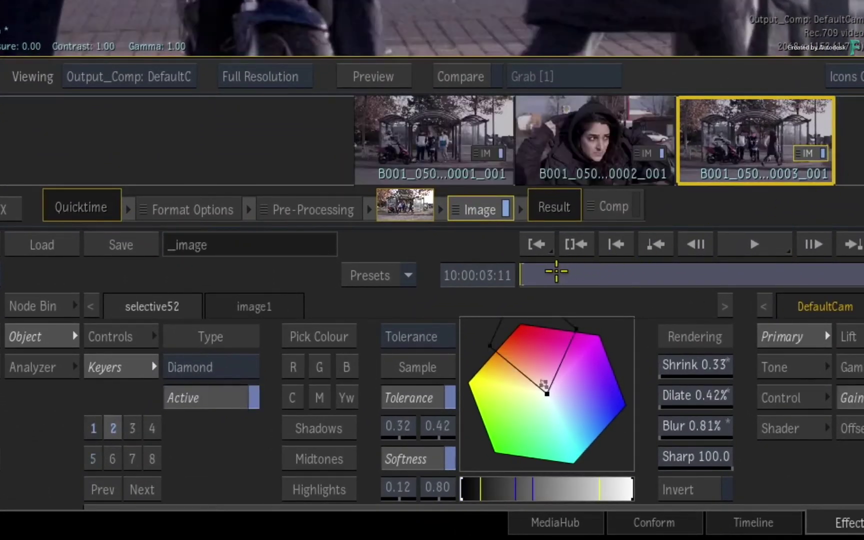
pyautogui.moveTo(549, 270); pyautogui.dragTo(754, 269)
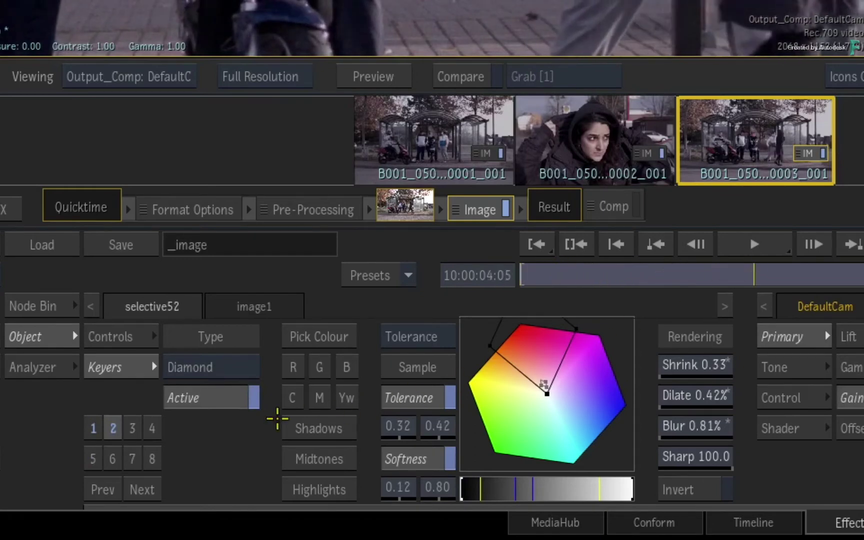
# Drag the secondary selective onto the first shot, then return to the full grading layout.
pyautogui.moveTo(112, 428); pyautogui.dragTo(427, 130)
pyautogui.click(425, 138)
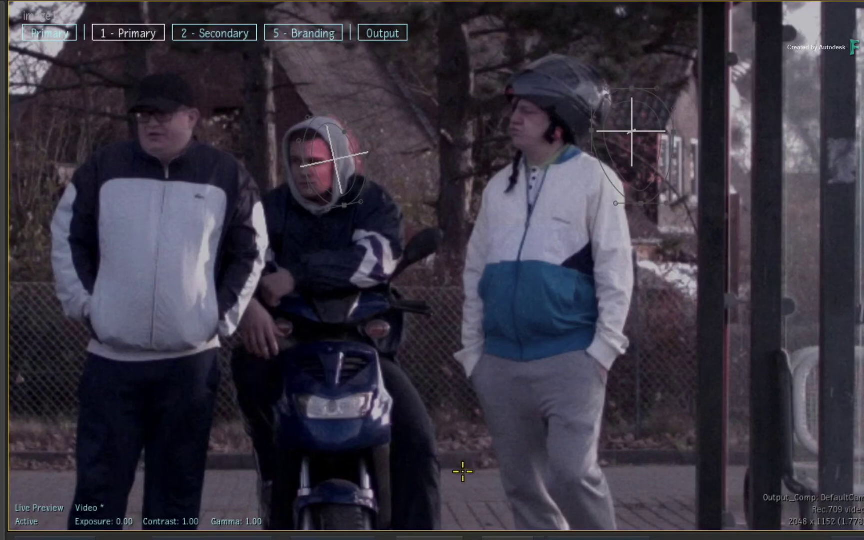
pyautogui.press('`')
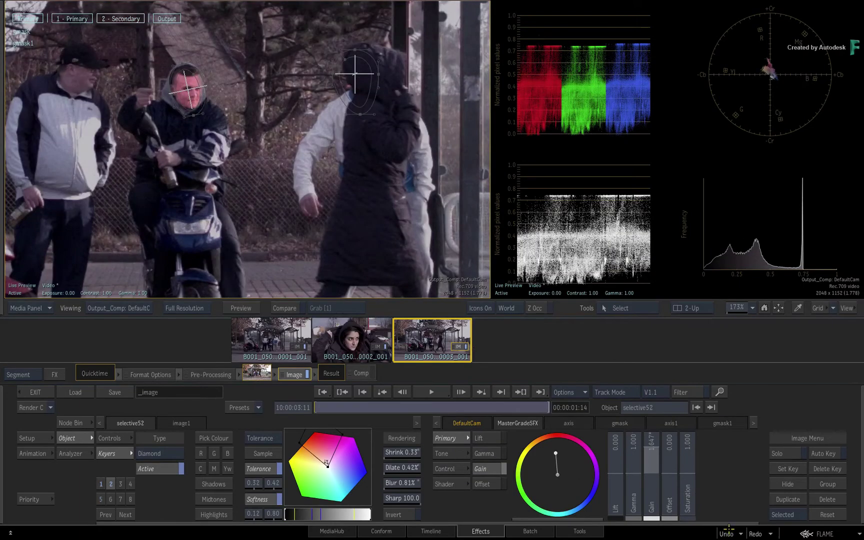
# Append keyer 2's secondary selective from the third shot to the first shot and show its masks.
pyautogui.click(257, 344)
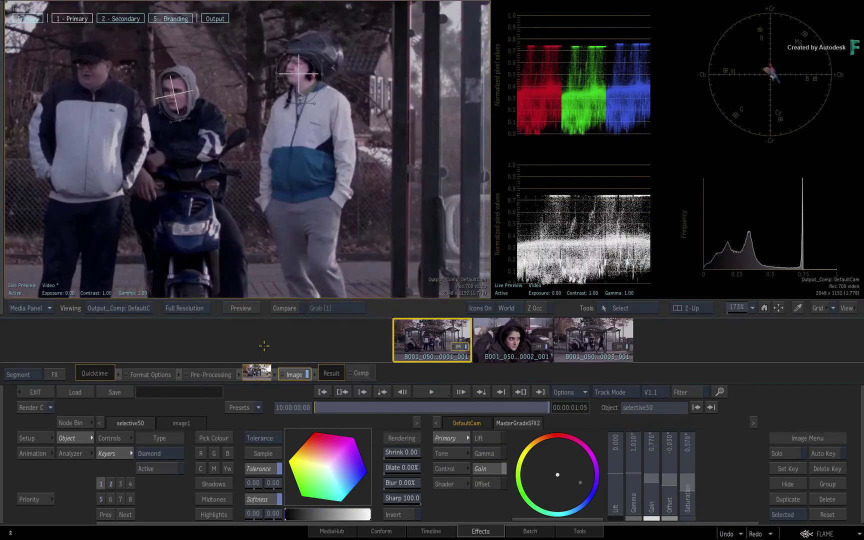
pyautogui.click(588, 345)
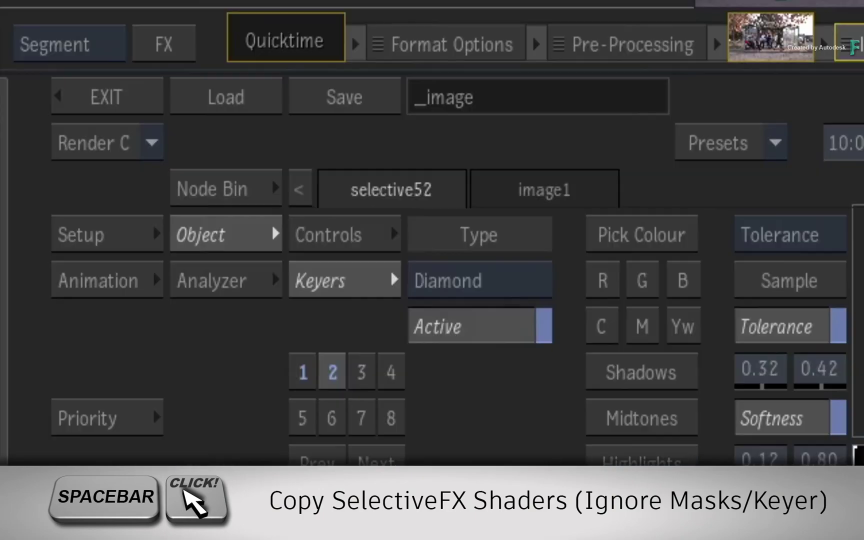
pyautogui.moveTo(332, 372); pyautogui.dragTo(242, 201)
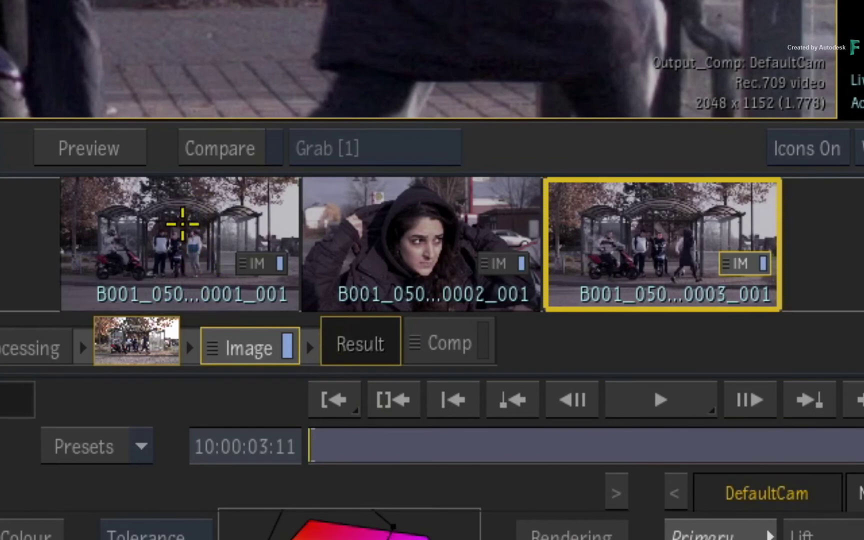
pyautogui.click(188, 233)
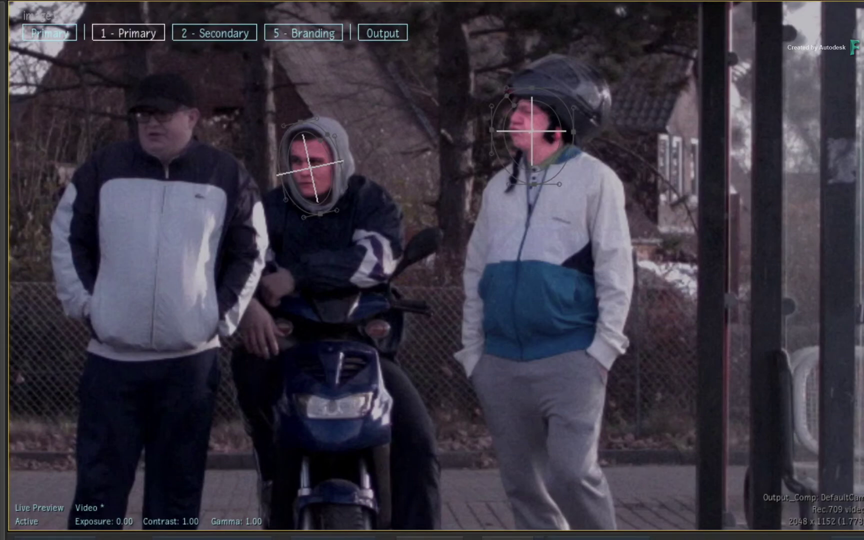
pyautogui.press('2')
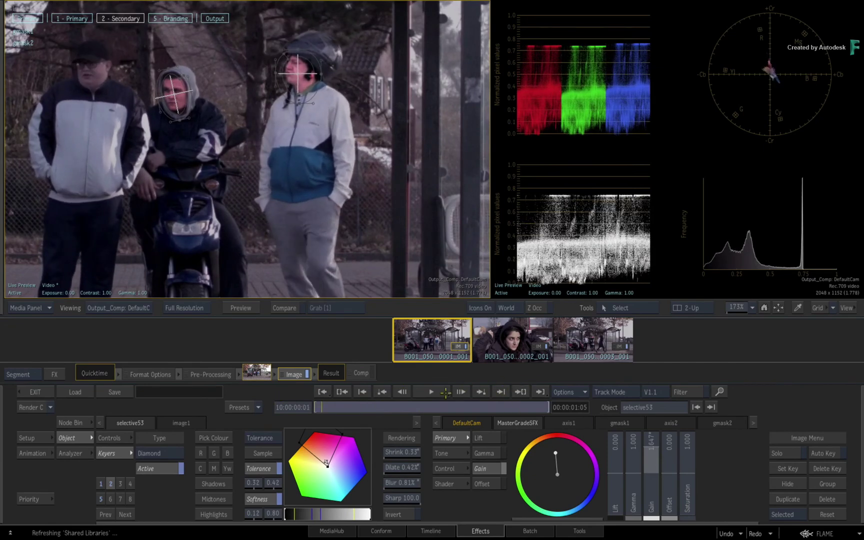
# Compare against the third shot, fit the first shot's frame, and set overlays to Icons Off.
pyautogui.click(590, 343)
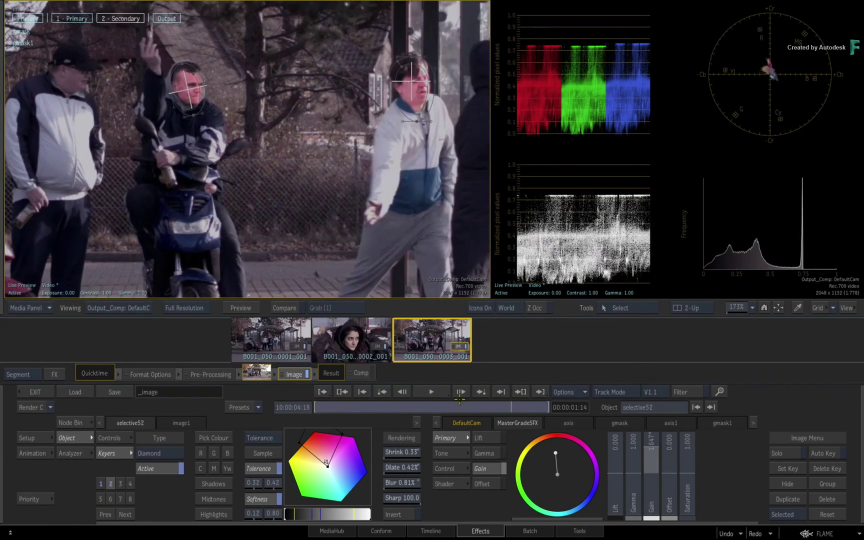
pyautogui.click(271, 342)
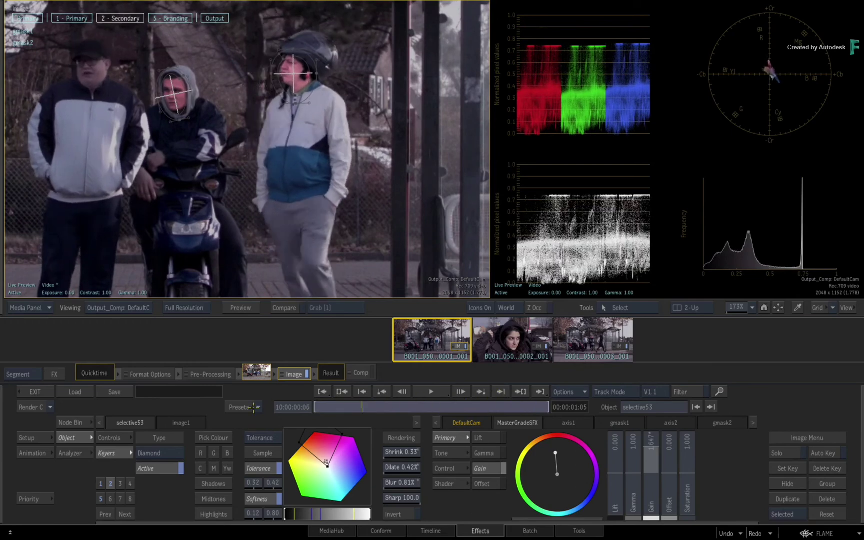
pyautogui.click(773, 308)
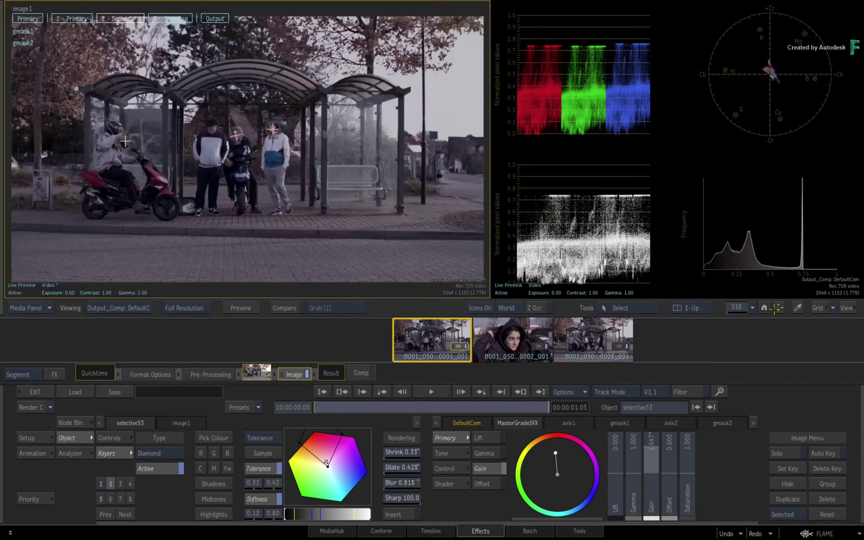
pyautogui.click(480, 308)
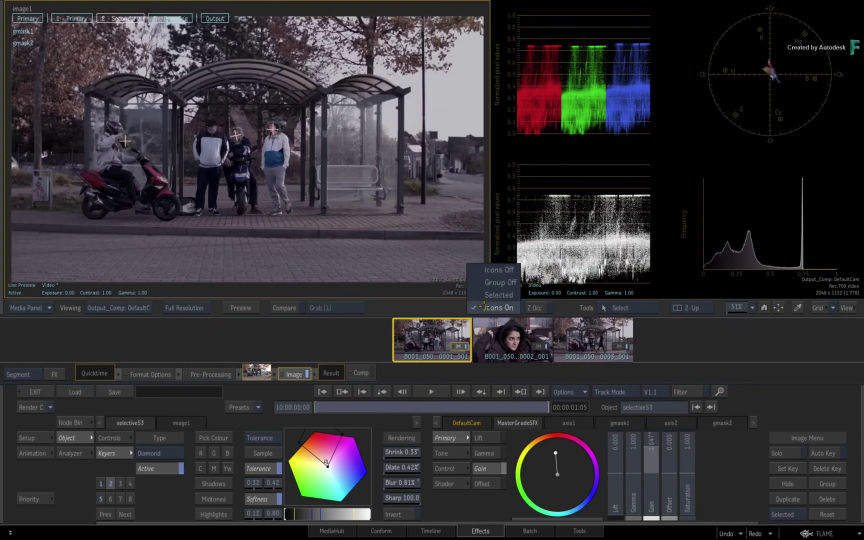
pyautogui.click(482, 264)
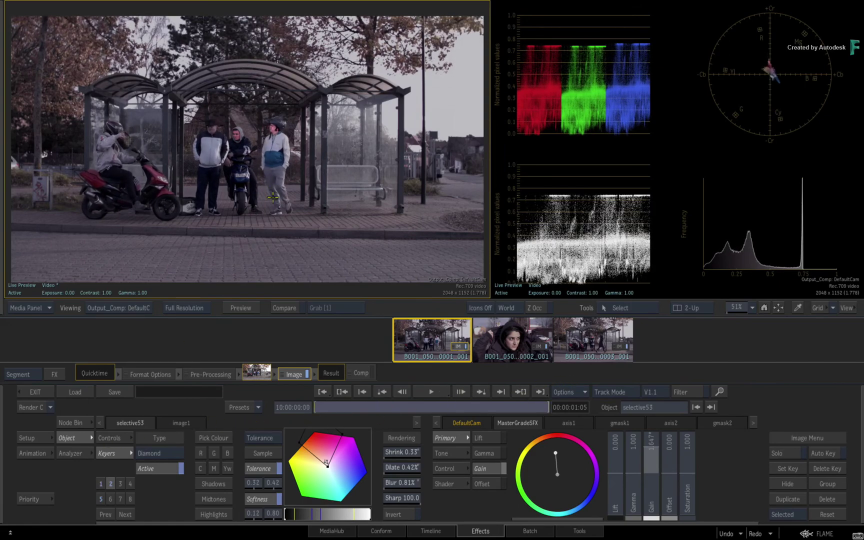
# Set the time bar to Timeline Range, inspect the tidied selective53 schematic nodes, and scrub into the hooded woman shot.
pyautogui.click(585, 391)
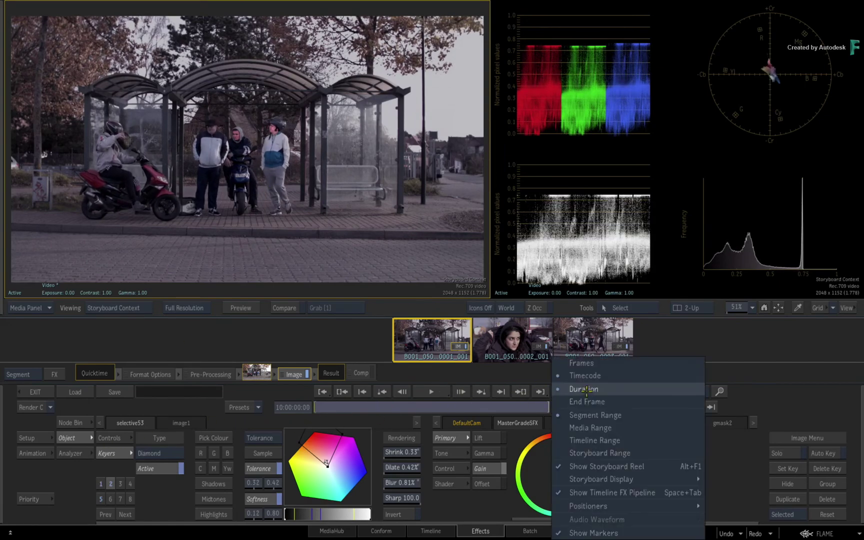
pyautogui.click(588, 440)
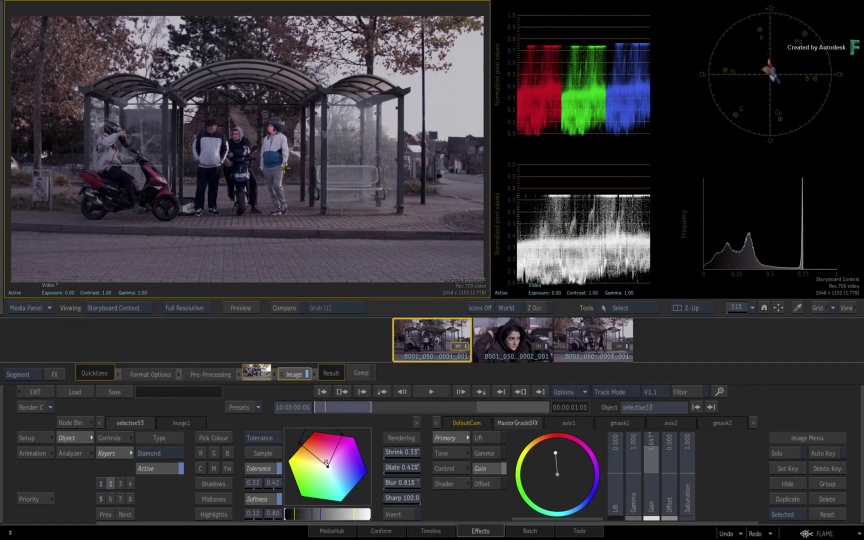
pyautogui.press('Tab')
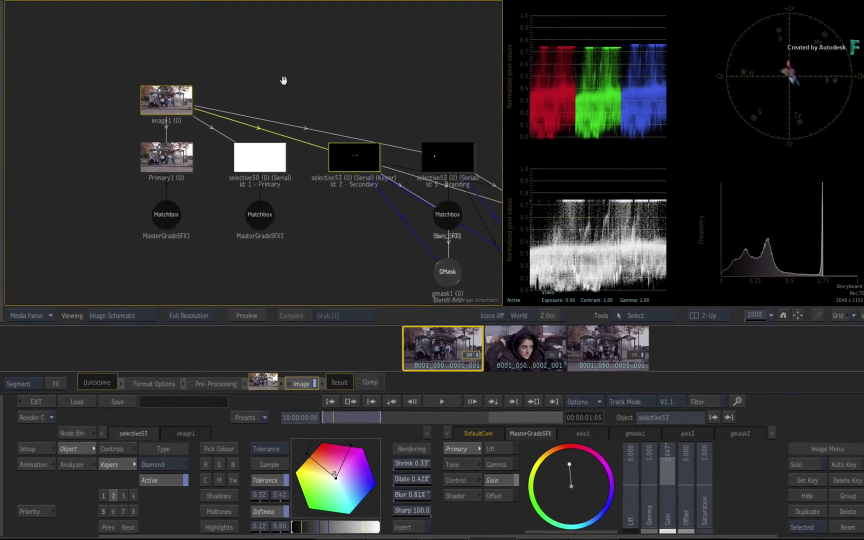
pyautogui.moveTo(281, 84); pyautogui.dragTo(257, 95)
pyautogui.hotkey('shift', 'l')
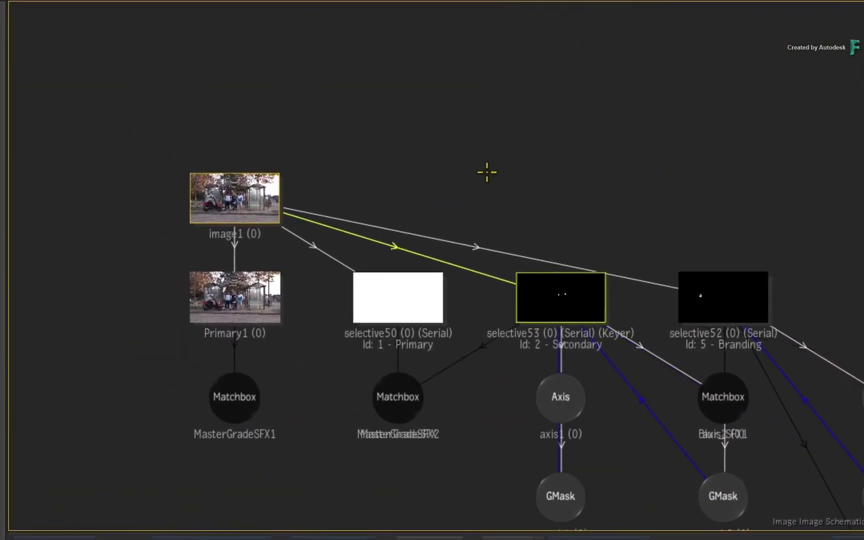
pyautogui.moveTo(681, 215); pyautogui.dragTo(532, 84)
pyautogui.moveTo(752, 134); pyautogui.dragTo(659, 80)
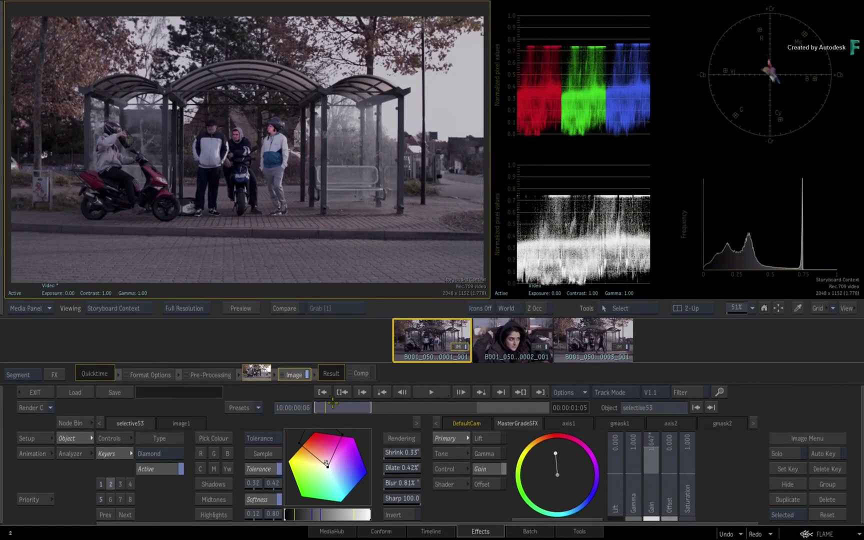
pyautogui.moveTo(333, 404)
pyautogui.mouseDown()
pyautogui.moveTo(457, 388)
pyautogui.moveTo(495, 371)
pyautogui.moveTo(301, 398)
pyautogui.mouseUp()
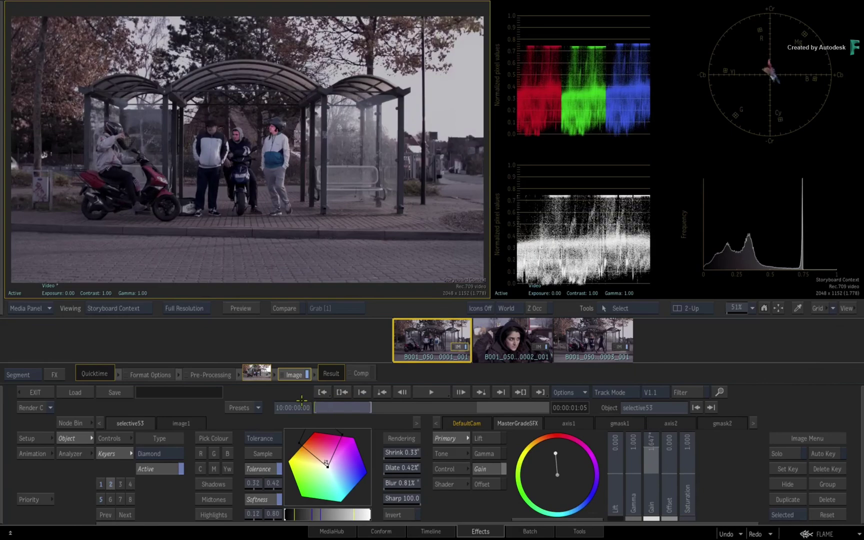
# Switch to the Timeline view showing the three-clip Vorstadtkids sequence.
pyautogui.click(432, 532)
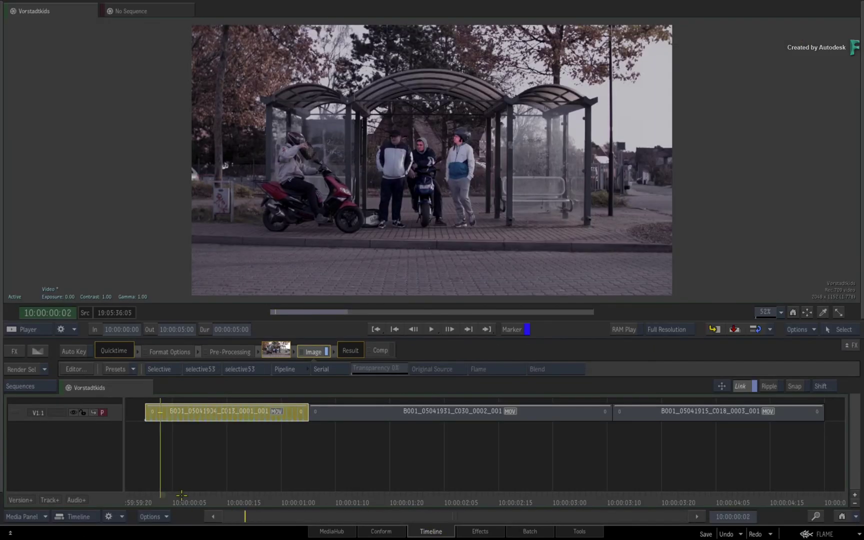